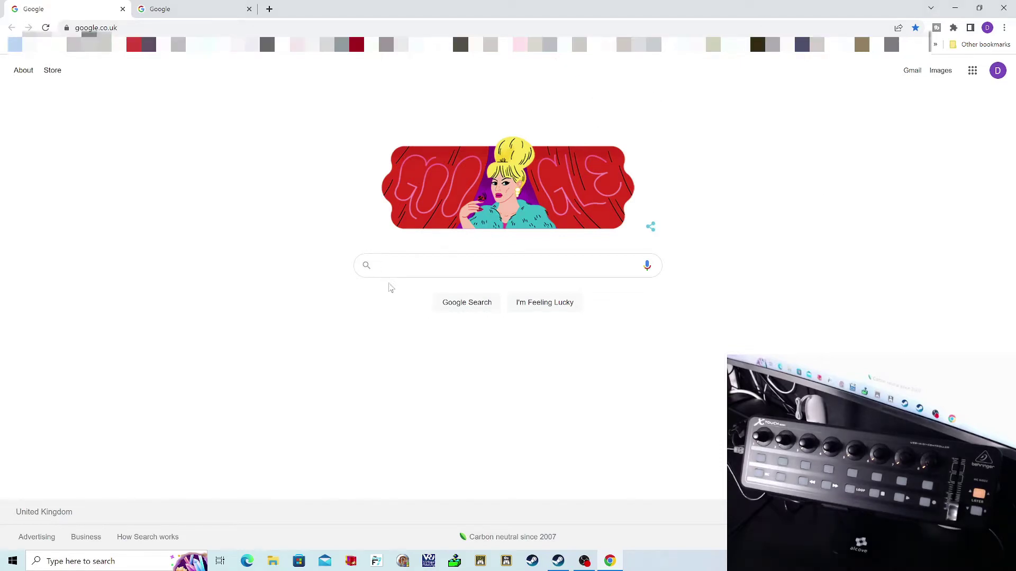
Search Google for the 'x touch editor' software download and open Behringer's X-TOUCH MINI page.
type("x t")
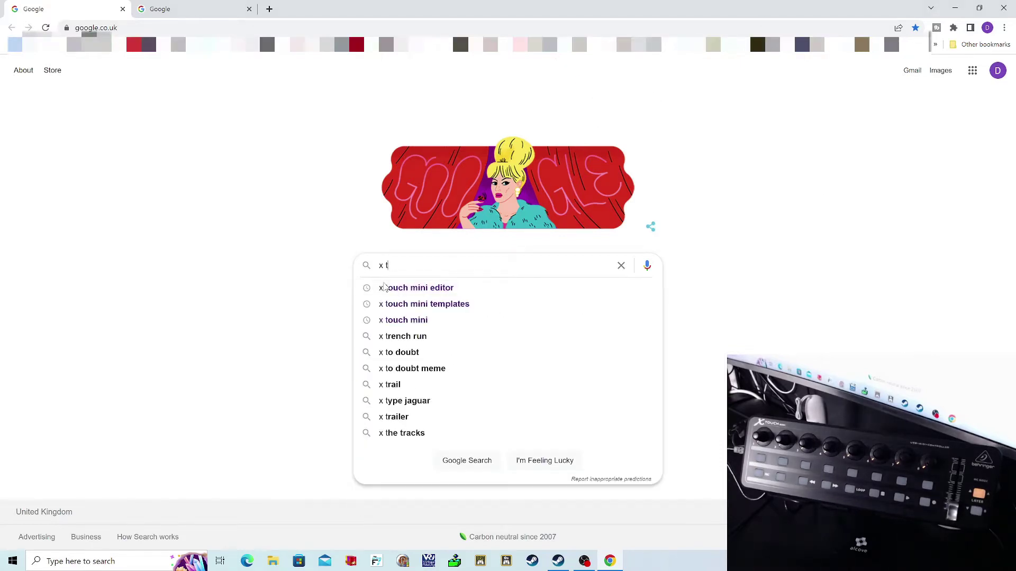
type("ouch ed")
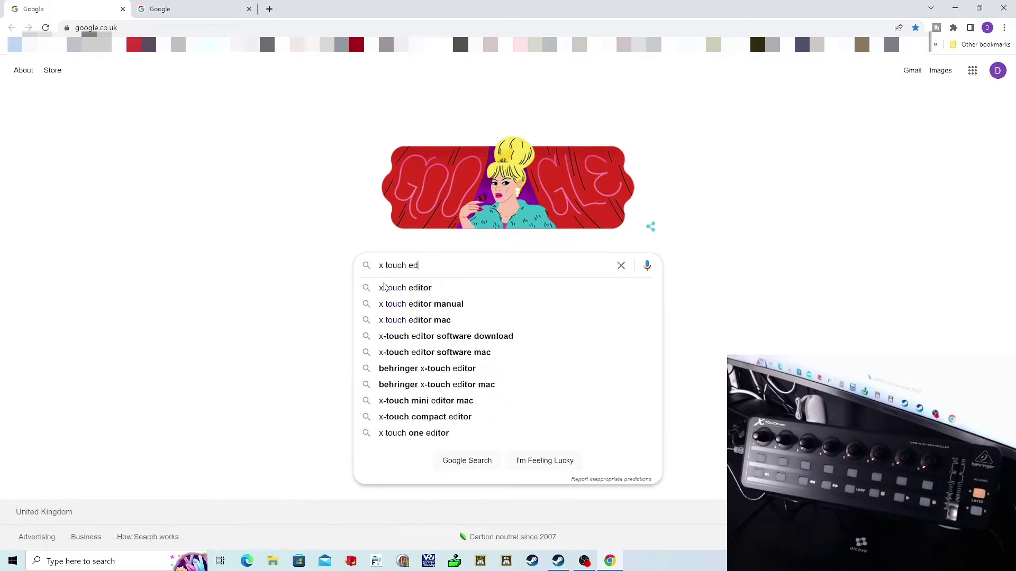
type("itor")
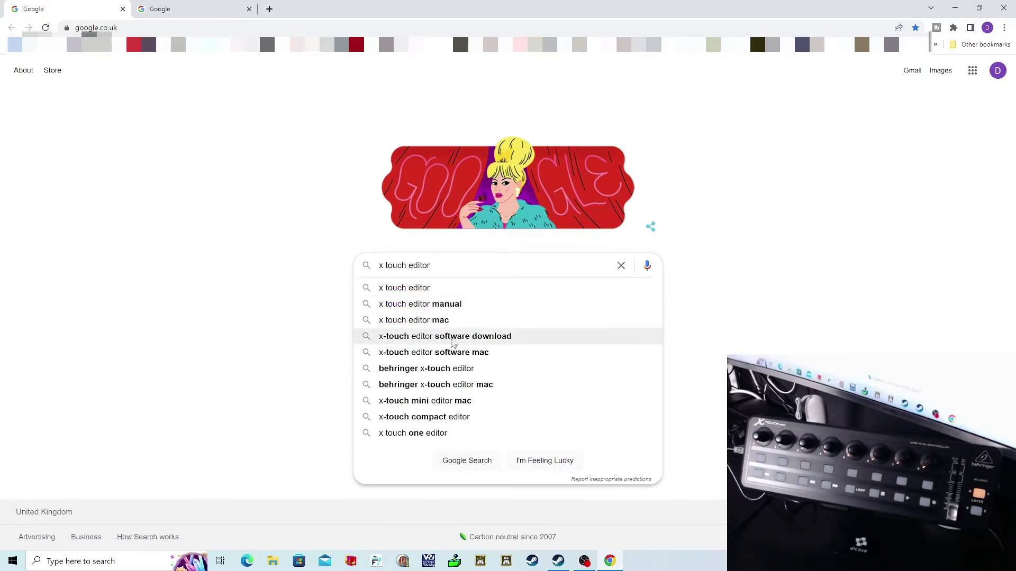
left_click(454, 338)
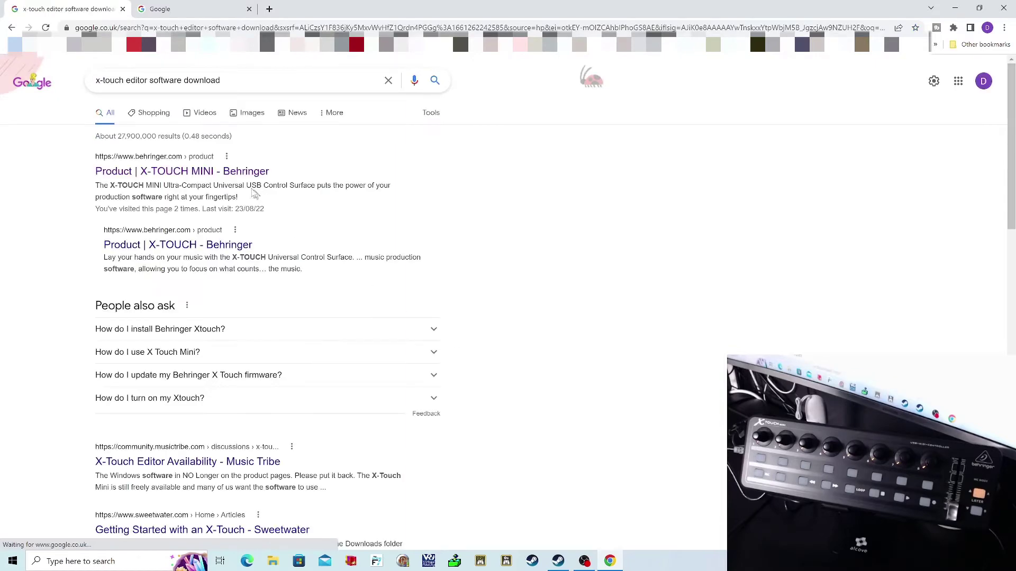
left_click(185, 171)
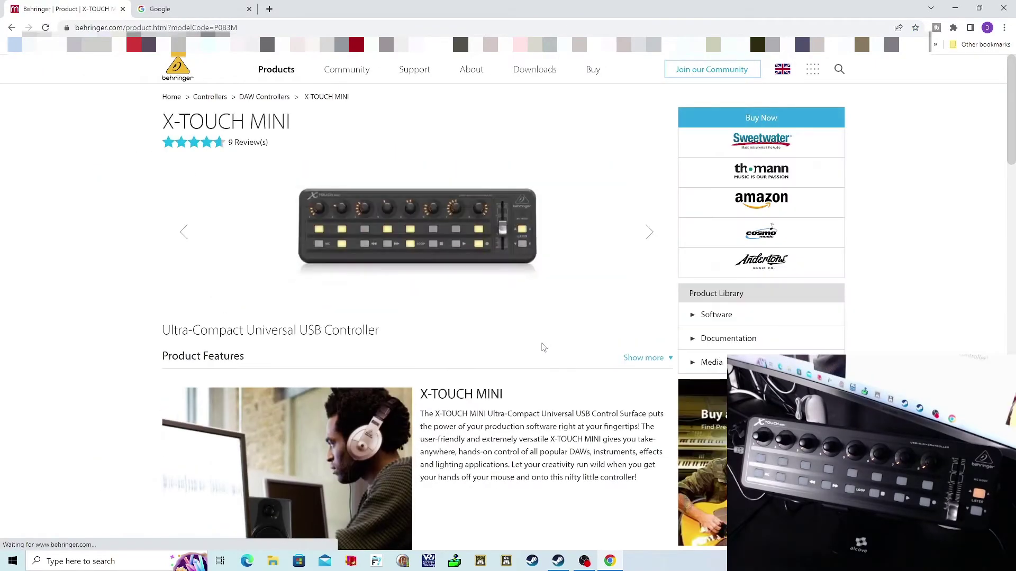
Browse the X-TOUCH MINI product page and go to Behringer's Download Center.
scroll(542, 344, "down", 2)
scroll(542, 344, "down", 15)
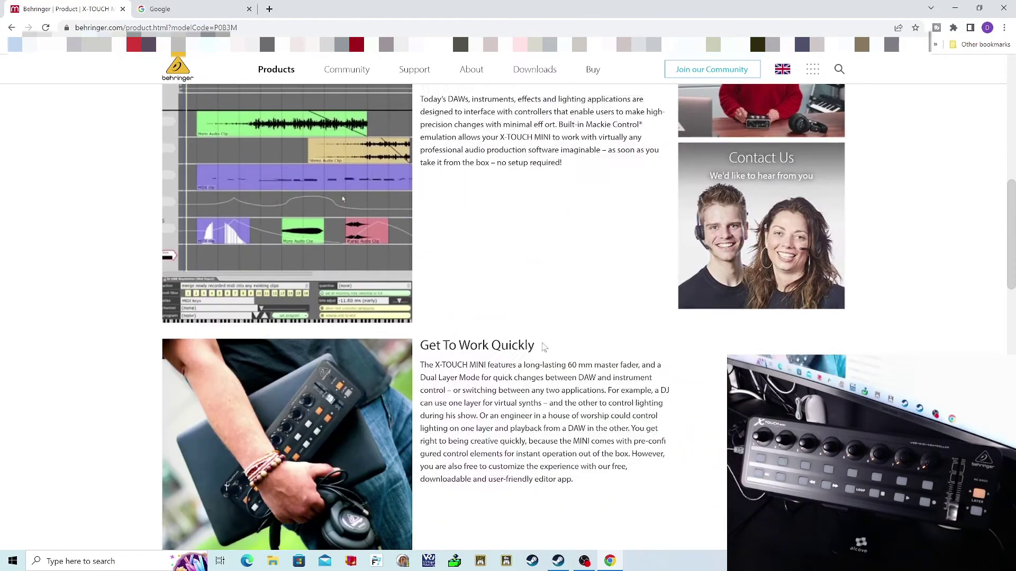
scroll(543, 347, "down", 7)
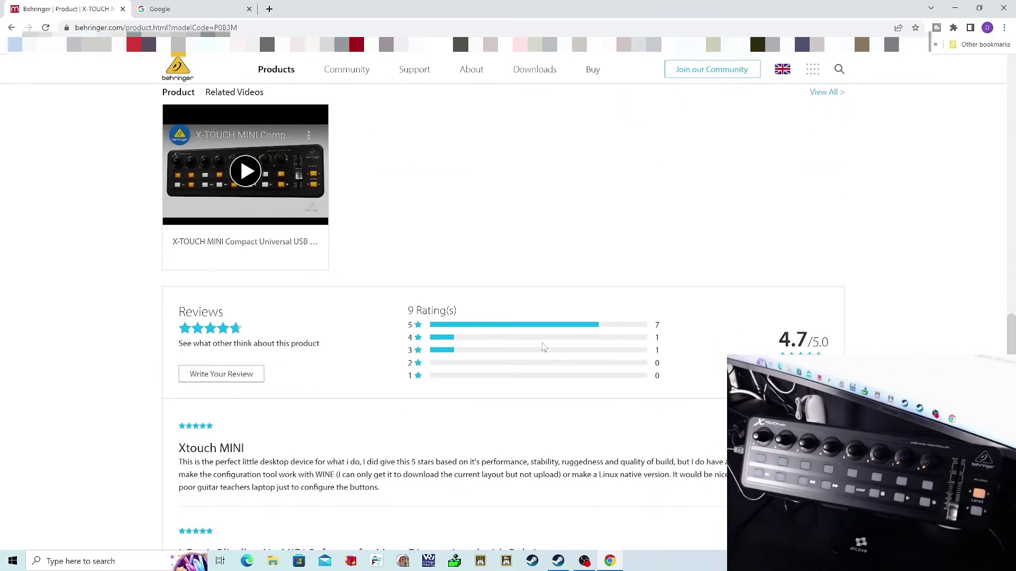
scroll(544, 347, "down", 4)
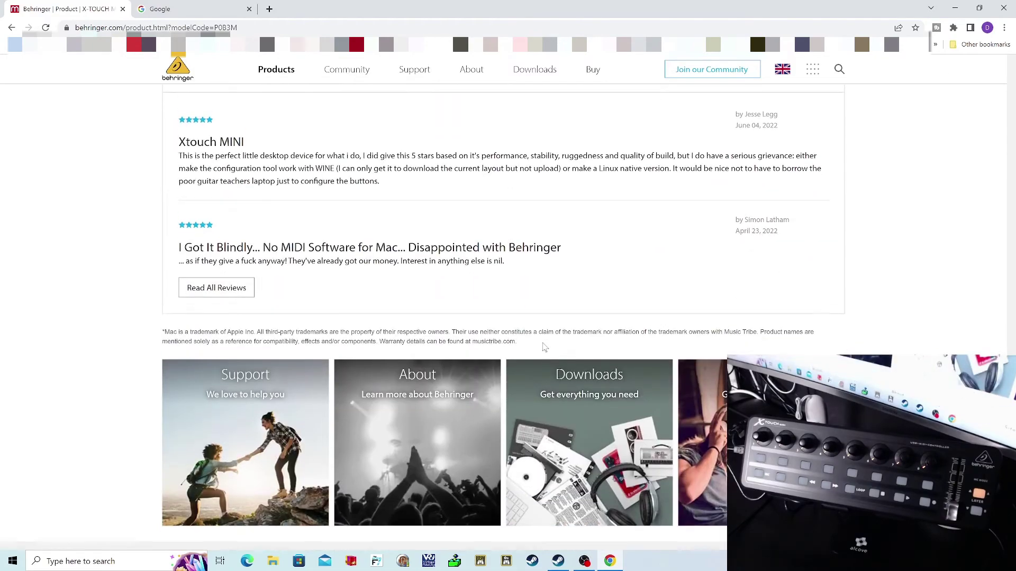
scroll(547, 345, "up", 15)
scroll(548, 339, "up", 10)
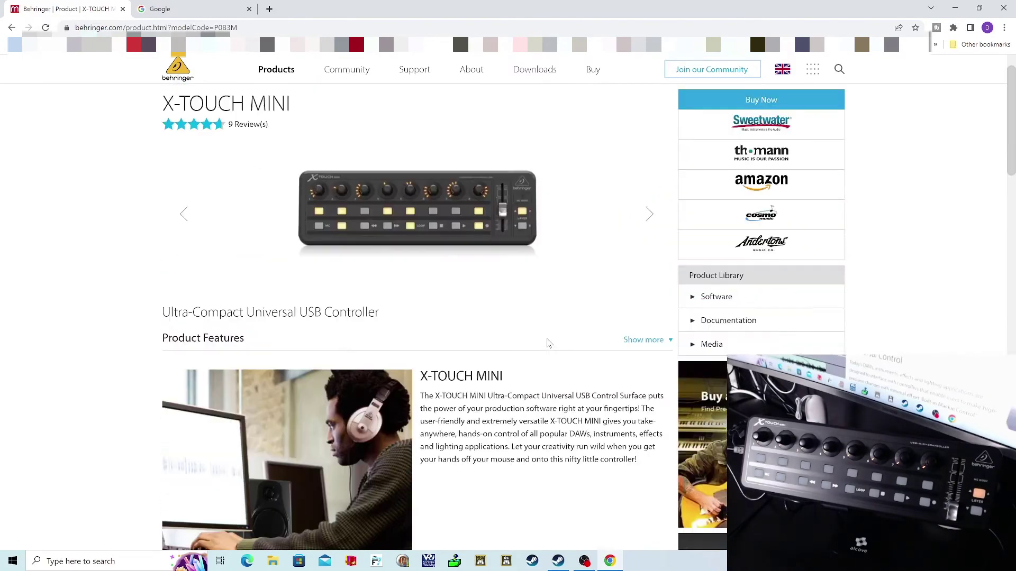
left_click(526, 74)
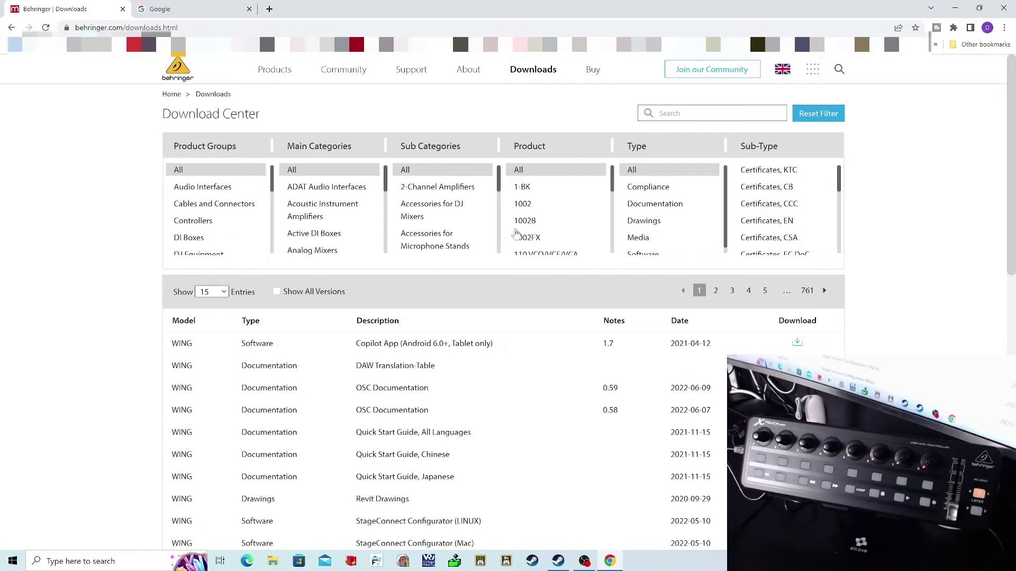
Scroll the X-TOUCH MINI downloads down to X-TOUCH EDITOR V1.21, then close Chrome.
scroll(516, 231, "down", 2)
scroll(500, 349, "down", 3)
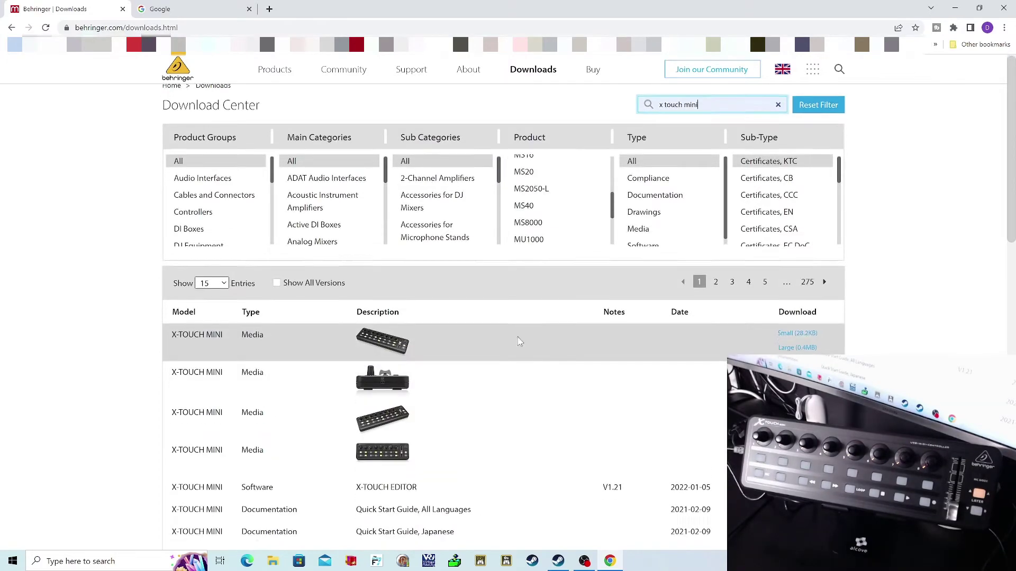
scroll(503, 360, "down", 1)
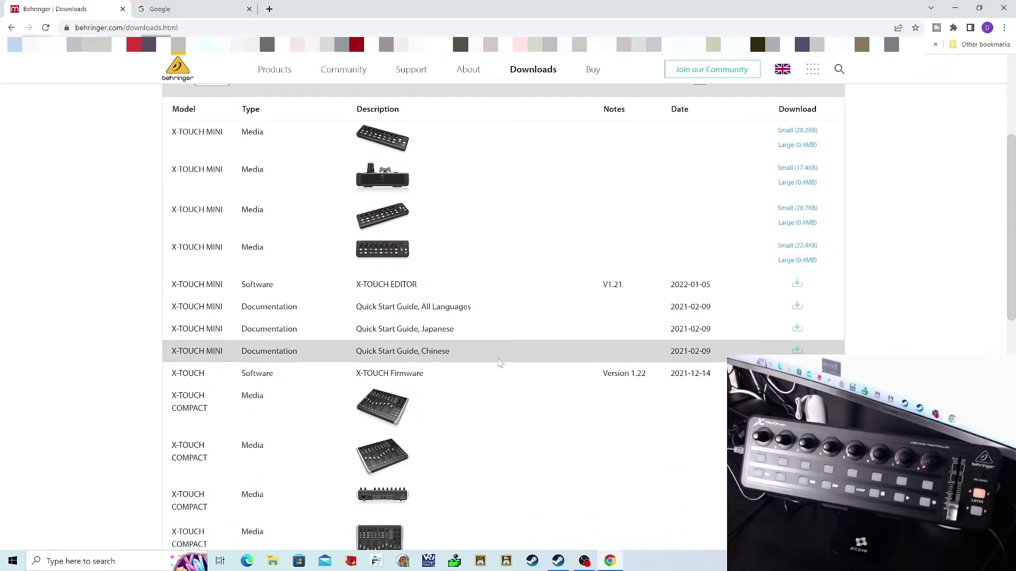
scroll(500, 363, "down", 2)
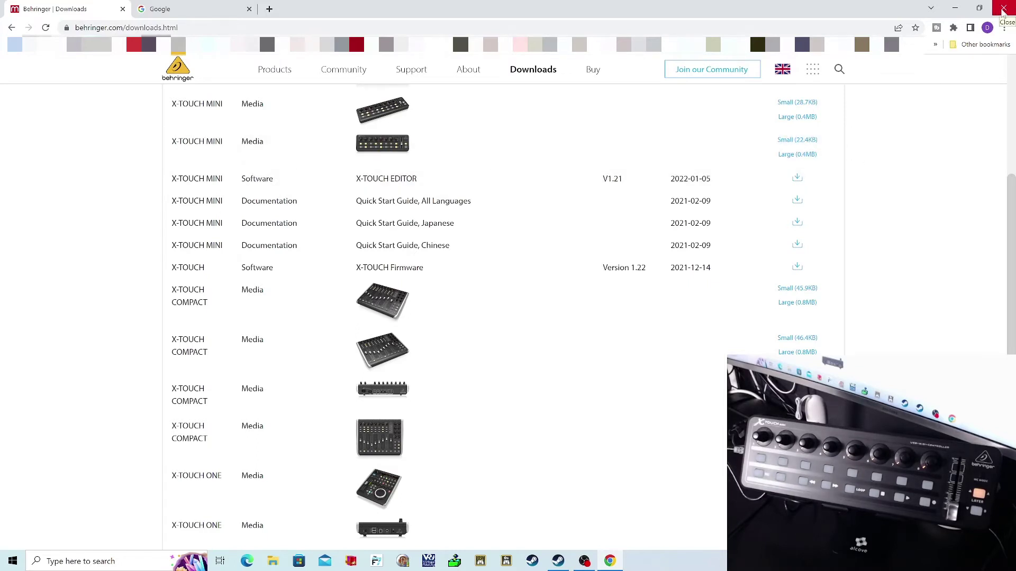
left_click(1003, 9)
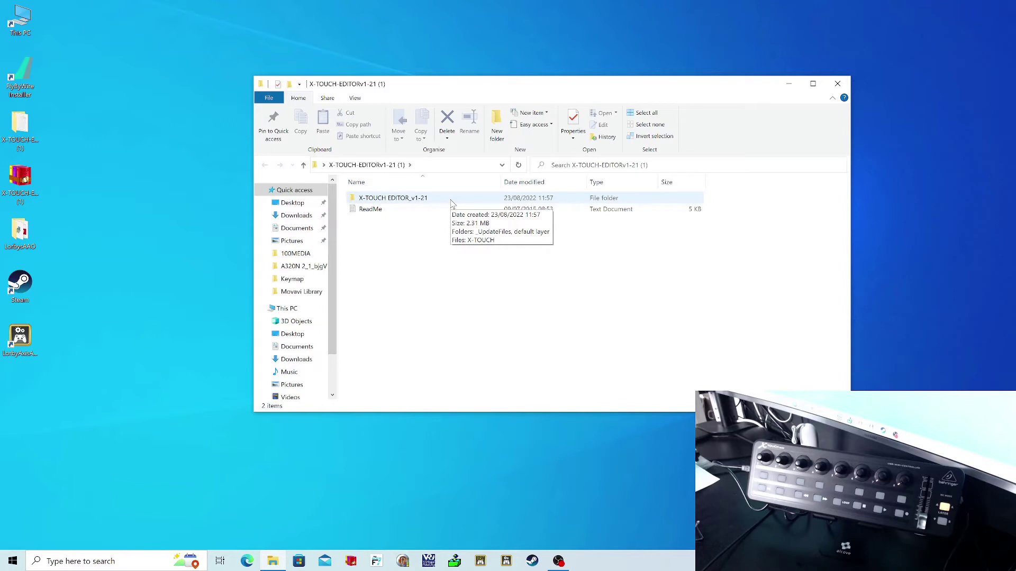
Open the X-TOUCH EDITOR_v1-21 folder and launch the X-TOUCH editor application.
double_click(451, 201)
double_click(462, 218)
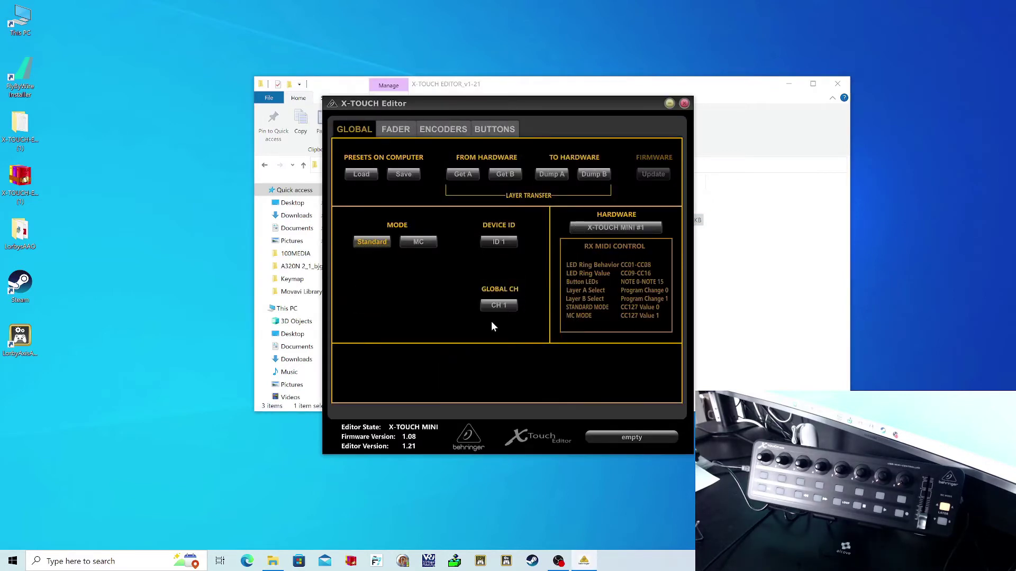
Close File Explorer, load layer A from the X-TOUCH MINI with Get A, and view the fader settings.
left_click(838, 85)
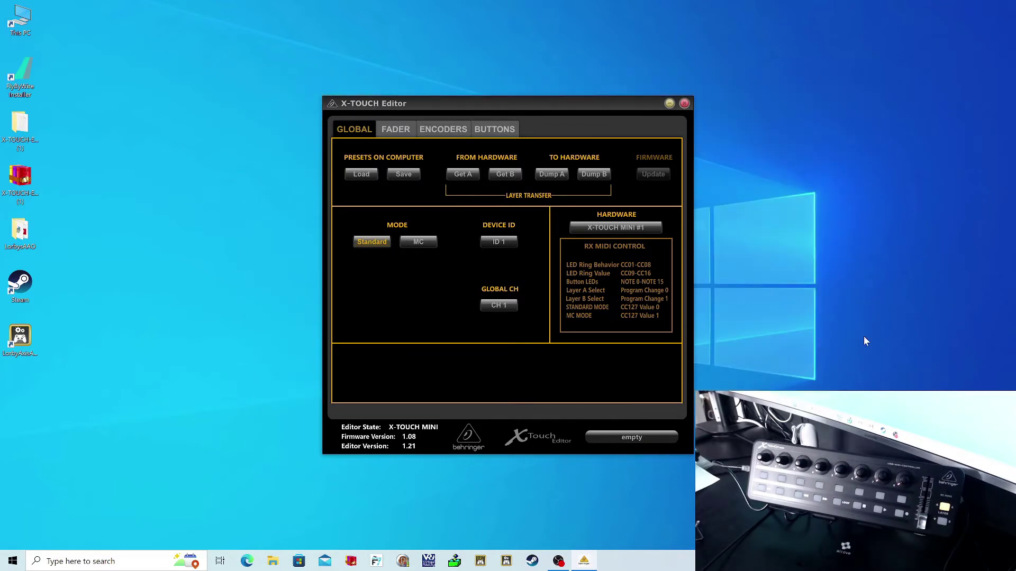
left_click(459, 176)
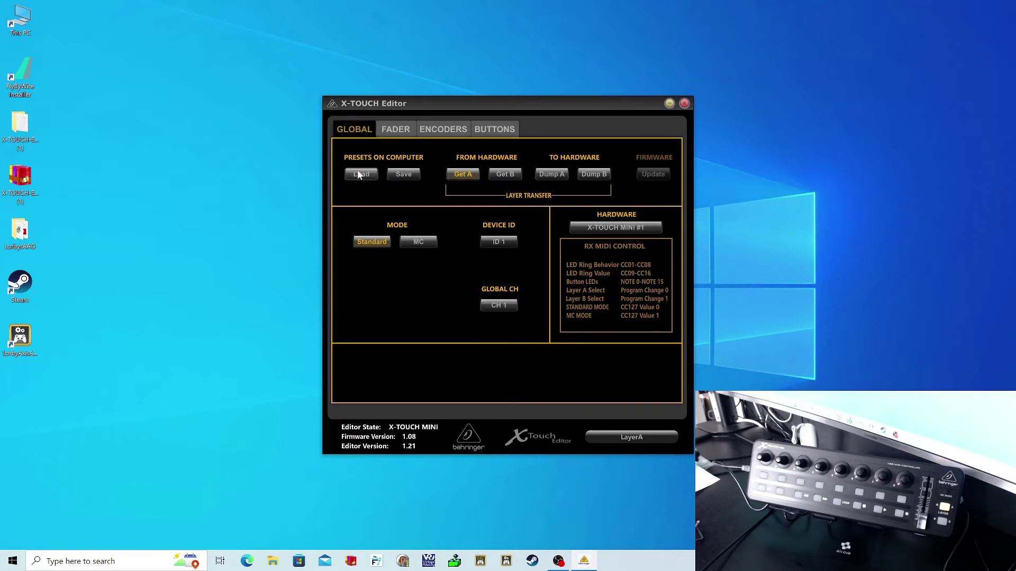
left_click(397, 131)
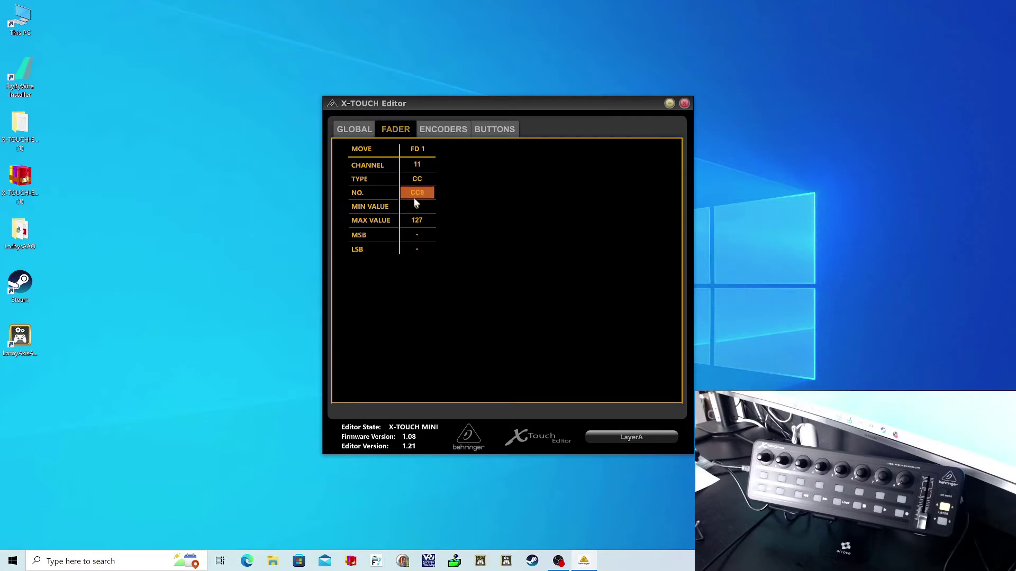
Review the encoder, button and fader CC settings, ending back on the Encoders tab.
left_click(443, 131)
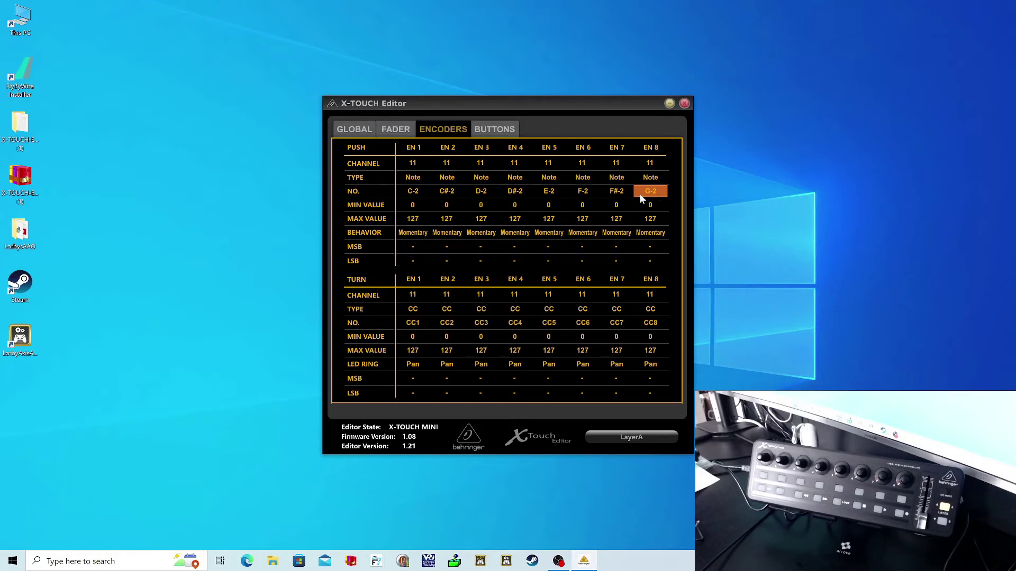
left_click(491, 133)
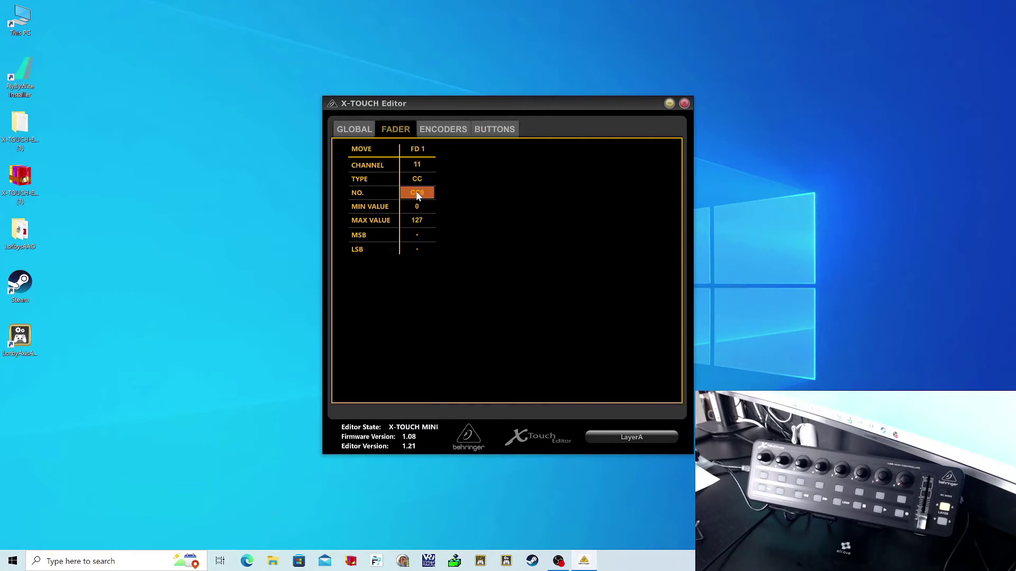
left_click(416, 194)
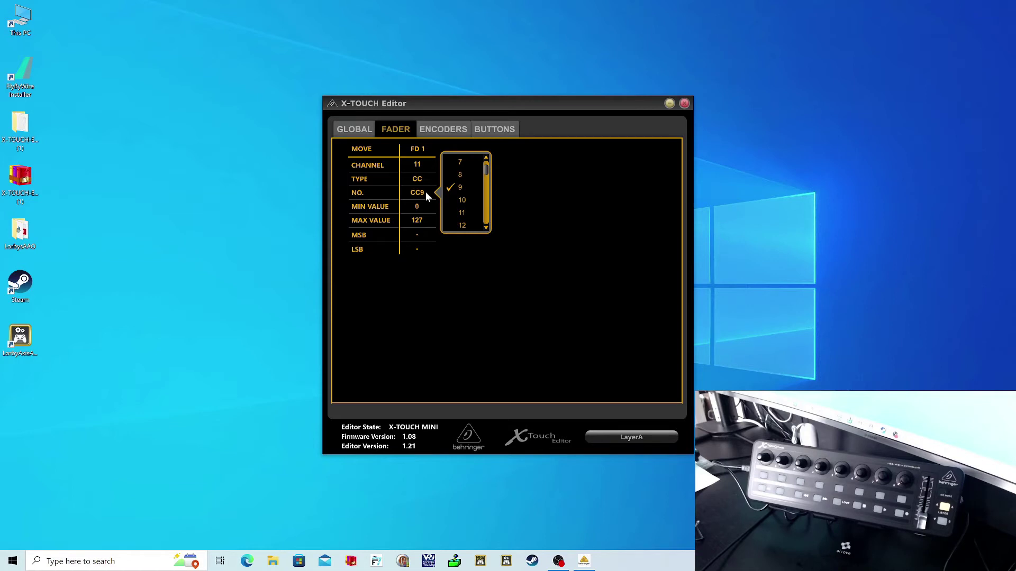
left_click(453, 130)
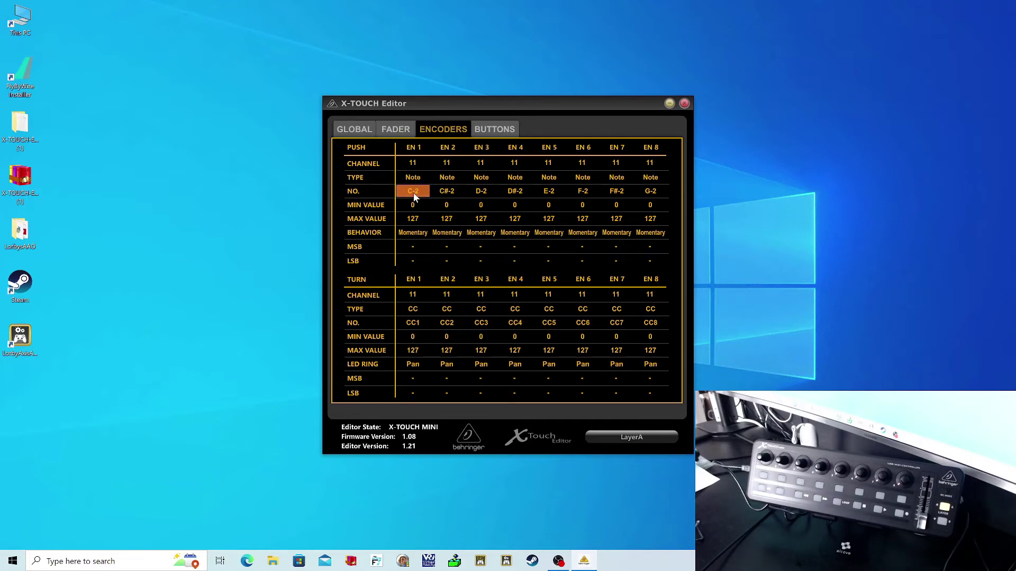
Set the push type of encoders EN 1–4 to CC.
left_click(414, 180)
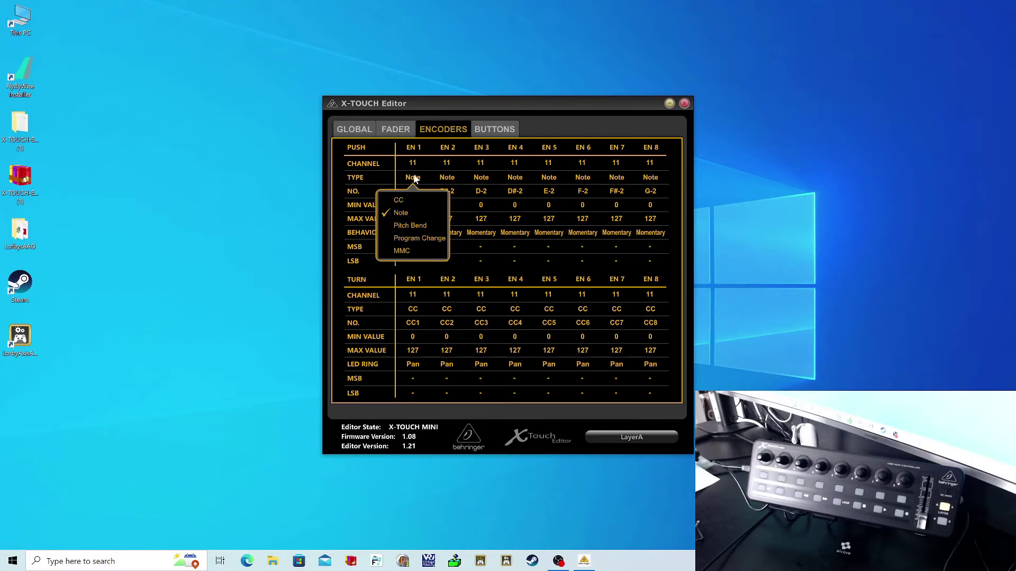
left_click(404, 201)
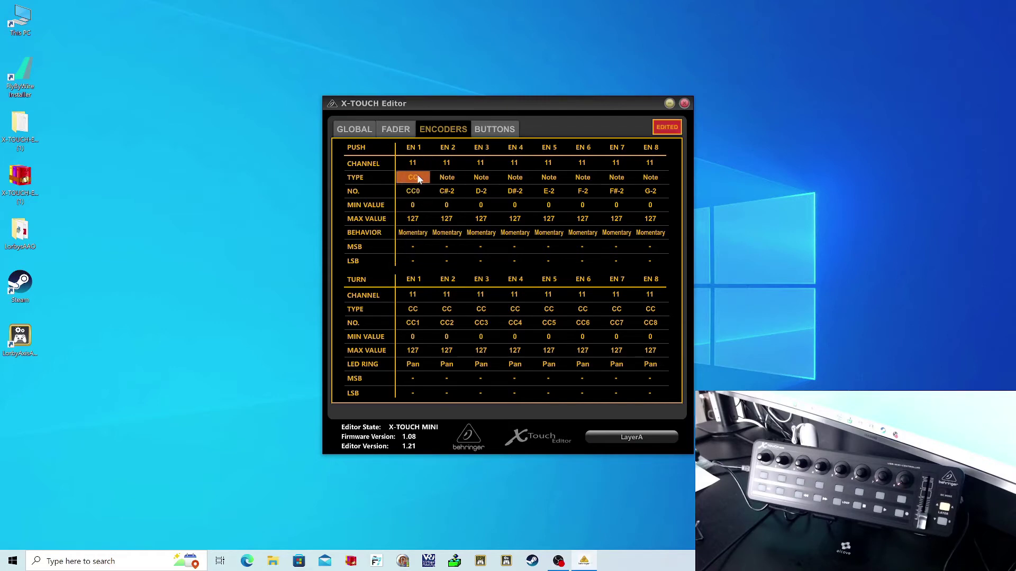
left_click(448, 178)
left_click(449, 201)
left_click(480, 179)
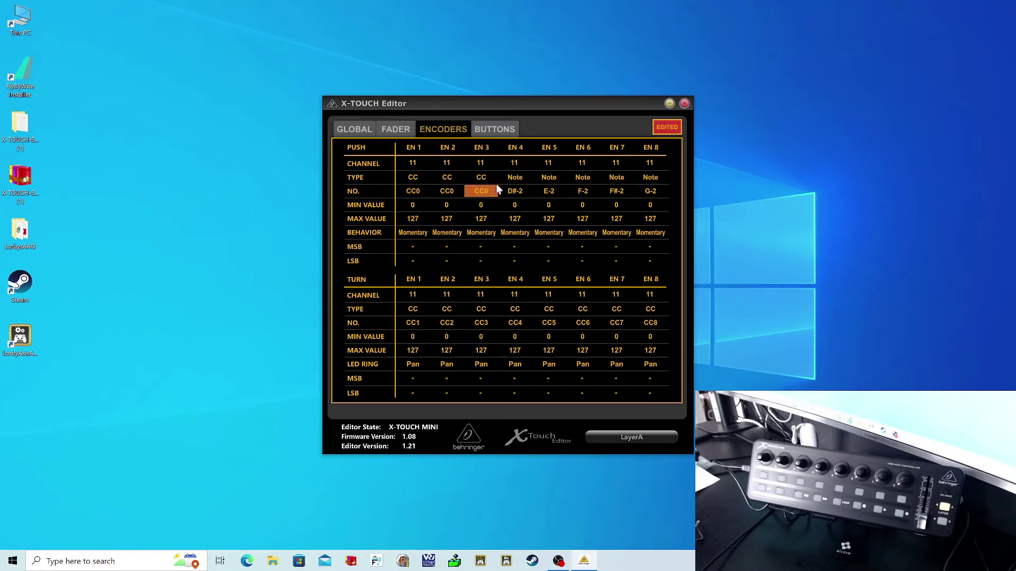
left_click(515, 178)
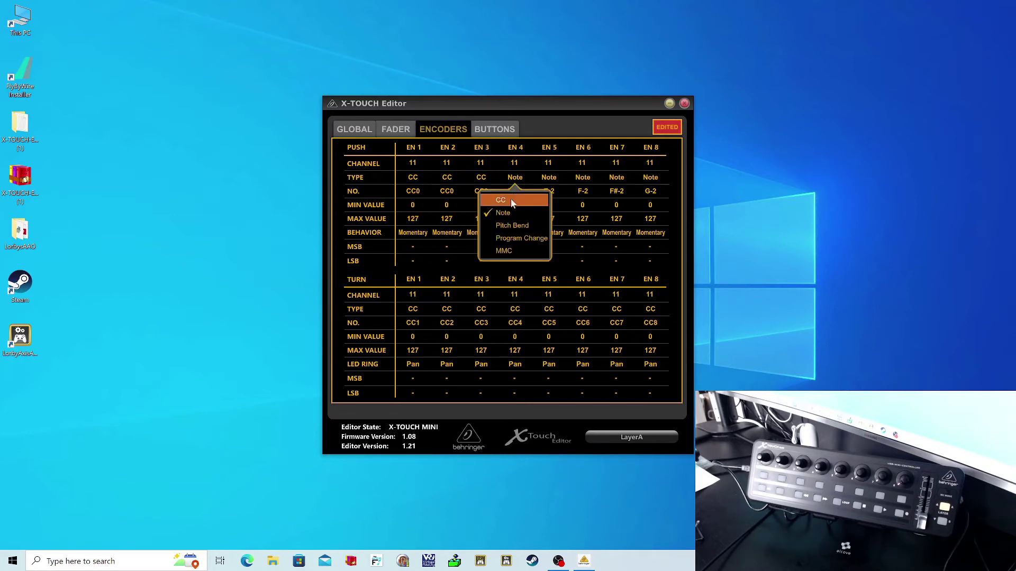
left_click(510, 197)
Set the push type of encoders EN 5–8 to CC.
left_click(549, 178)
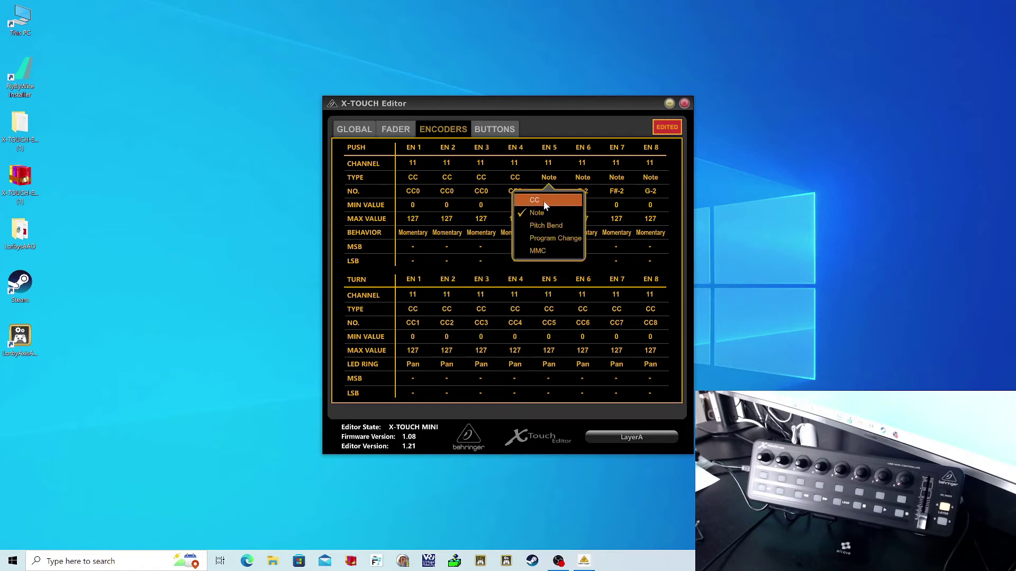
left_click(541, 199)
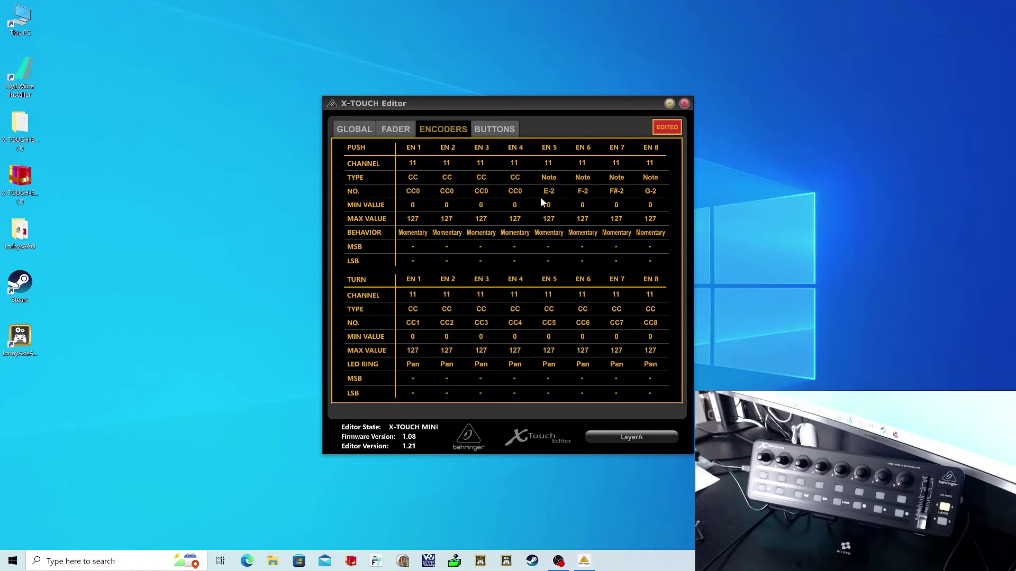
left_click(584, 178)
left_click(592, 200)
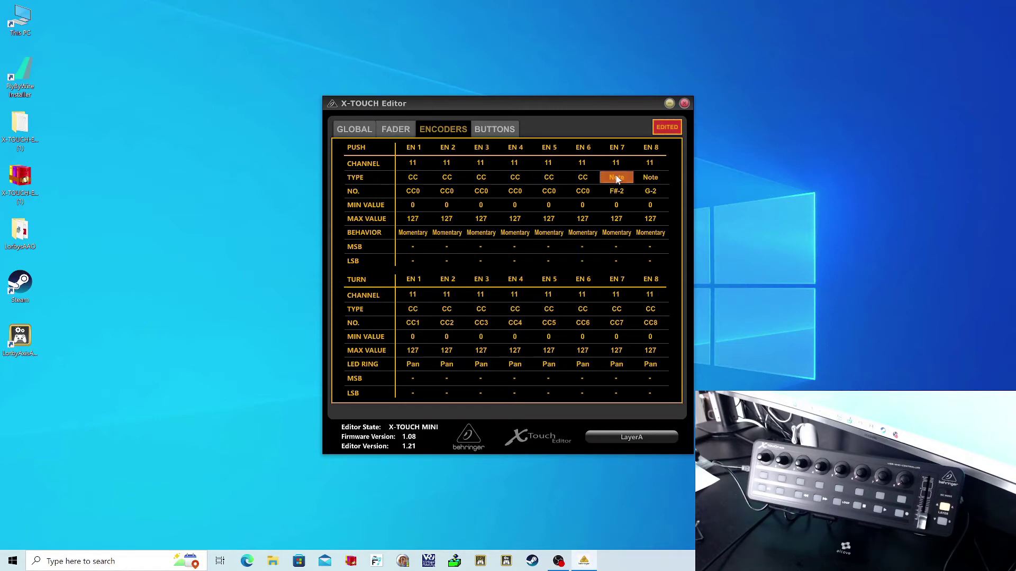
left_click(616, 178)
left_click(609, 201)
left_click(653, 179)
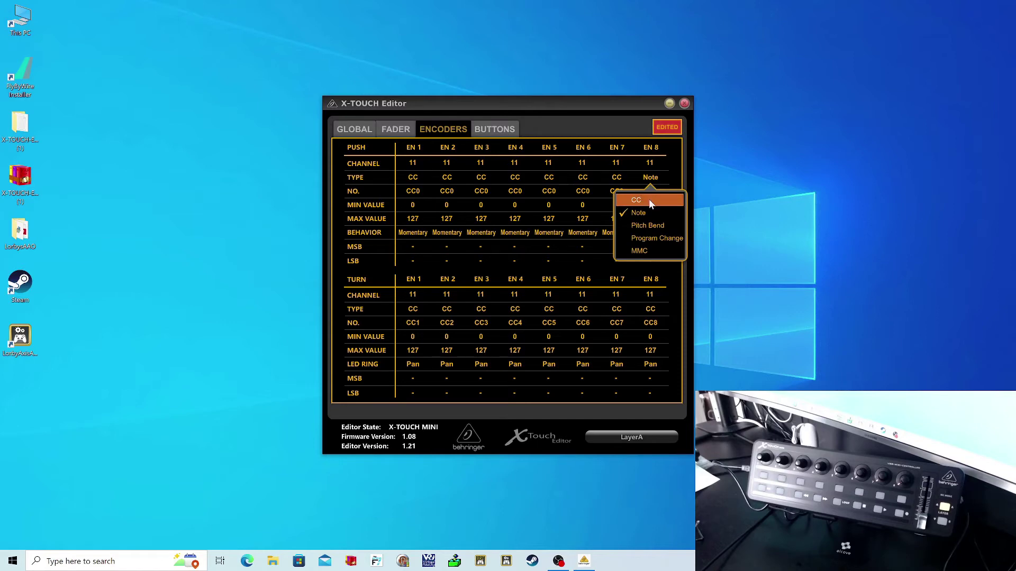
left_click(649, 199)
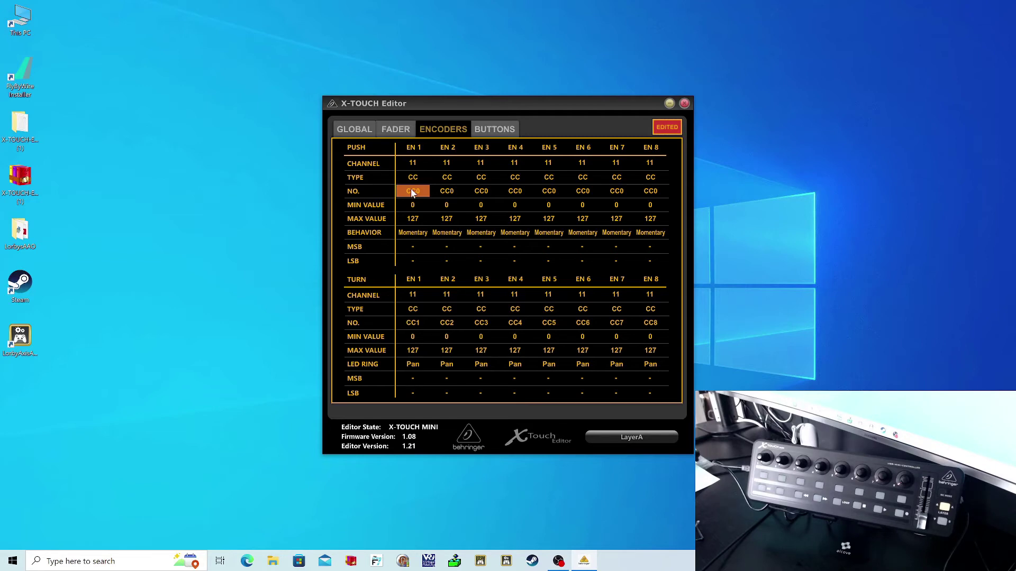
Number the pushes of EN 1–4 as CC10, CC11, CC12 and CC13.
left_click(412, 191)
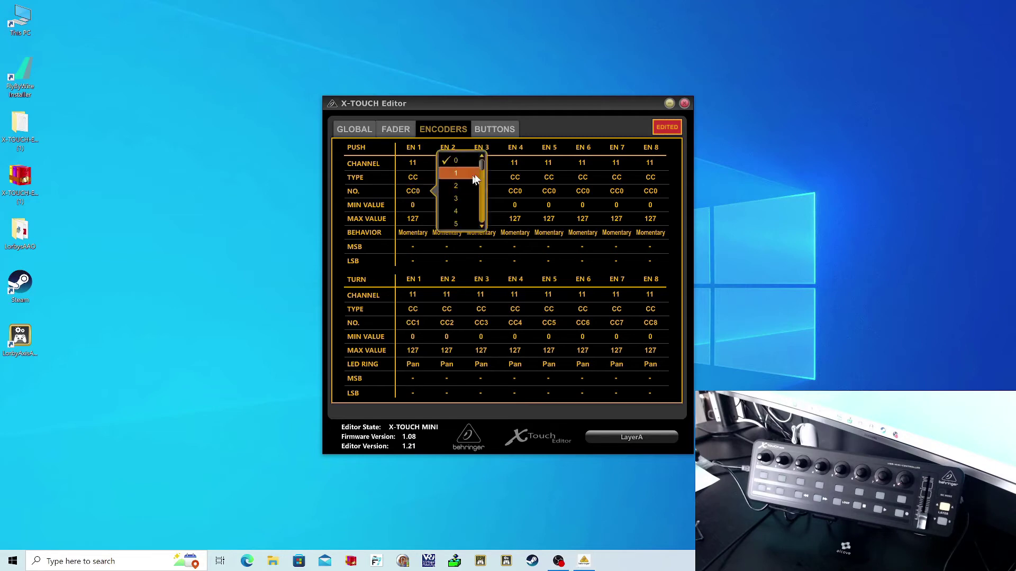
left_click(483, 223)
left_click(484, 223)
left_click(484, 225)
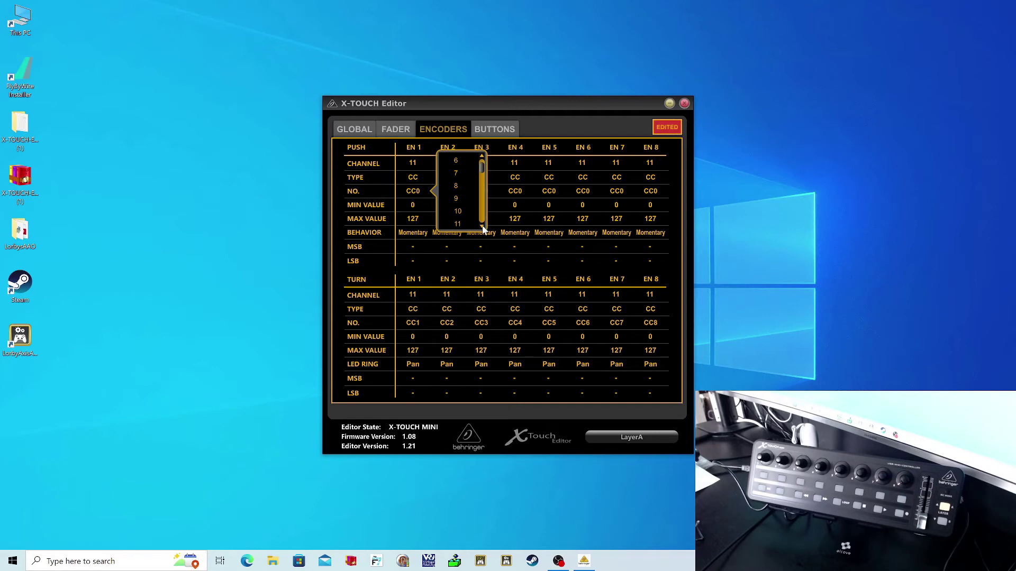
left_click(453, 212)
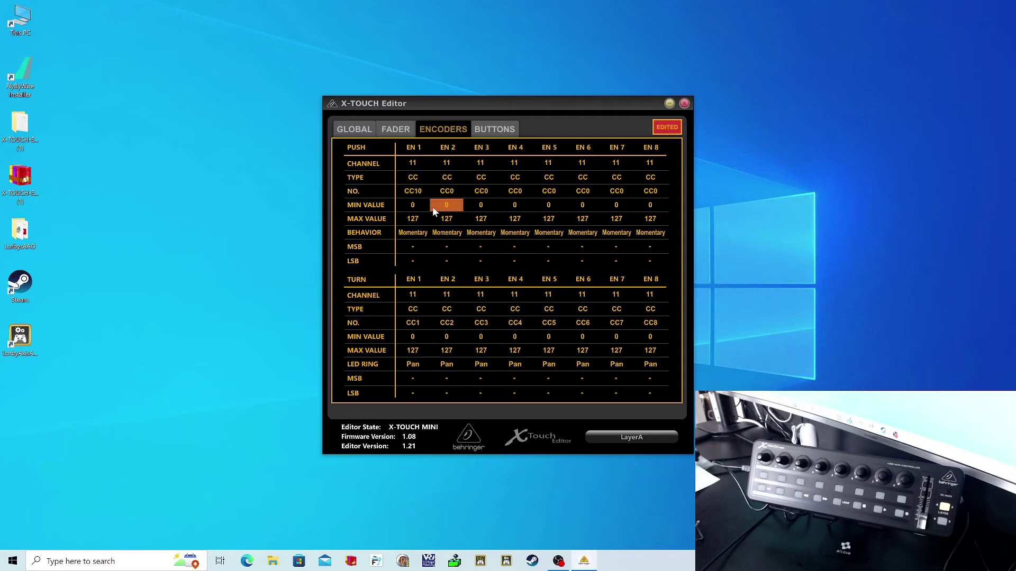
left_click(449, 191)
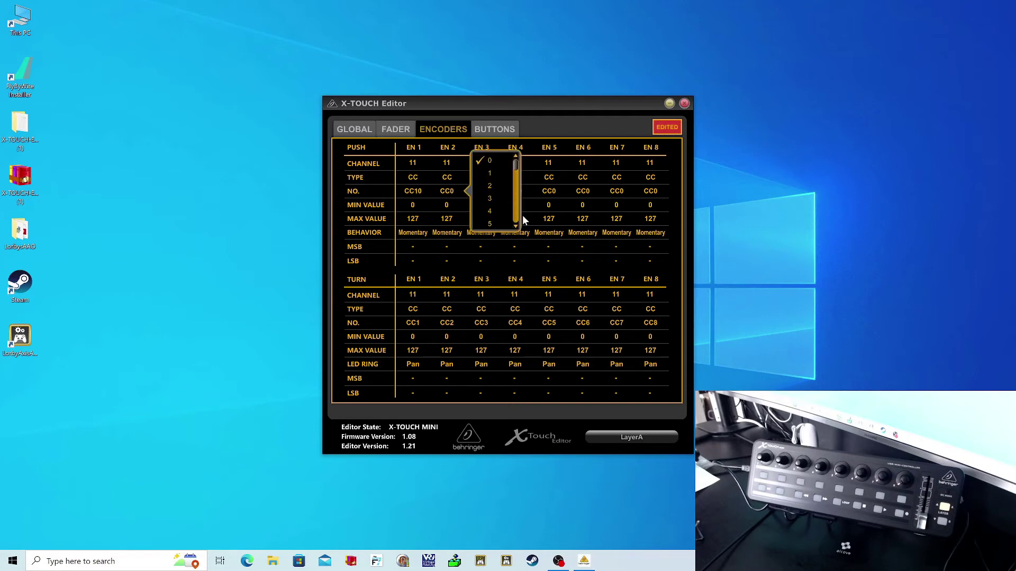
scroll(516, 226, "down", 6)
scroll(513, 224, "down", 1)
left_click(495, 207)
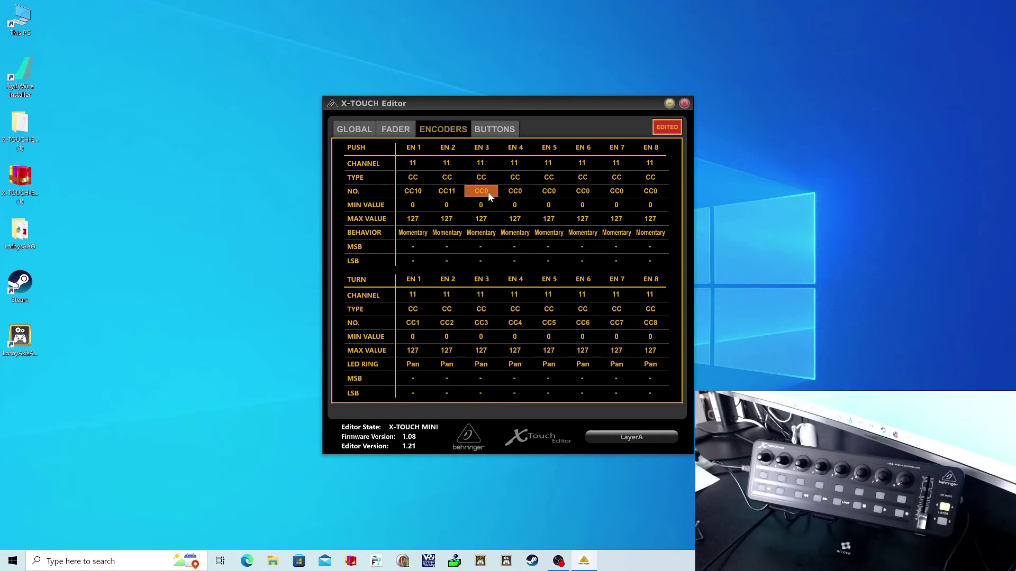
left_click(488, 193)
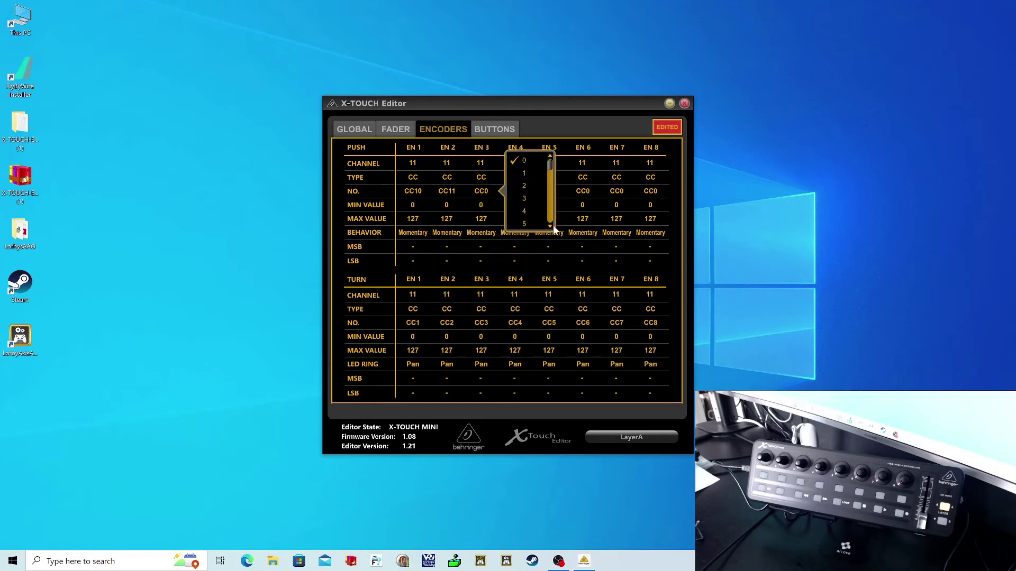
scroll(551, 228, "down", 7)
left_click(530, 199)
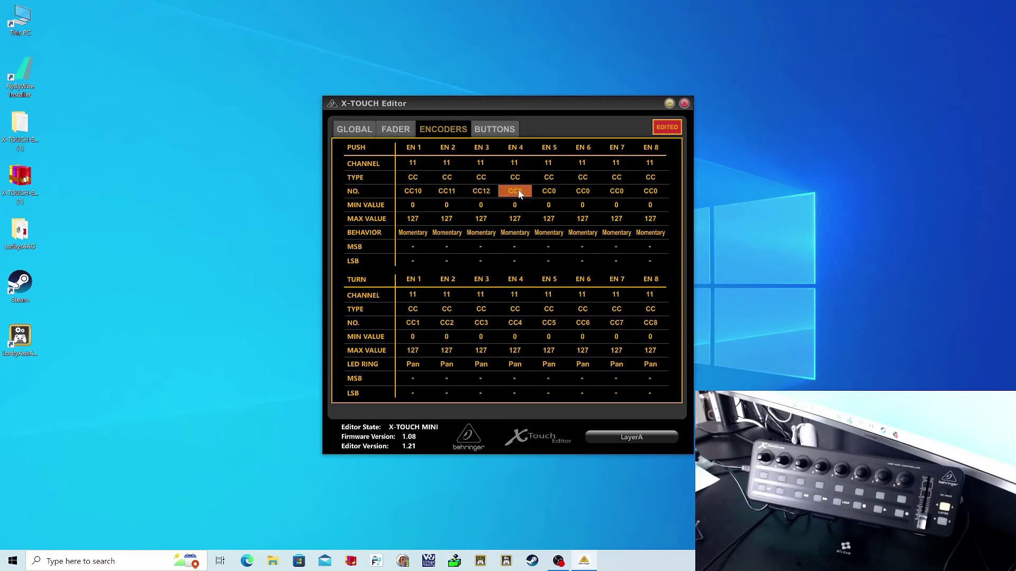
left_click(515, 191)
left_click(560, 164)
Number the pushes of EN 5–8 as CC14, CC15, CC16 and CC17.
left_click(549, 191)
left_click(594, 177)
left_click(582, 191)
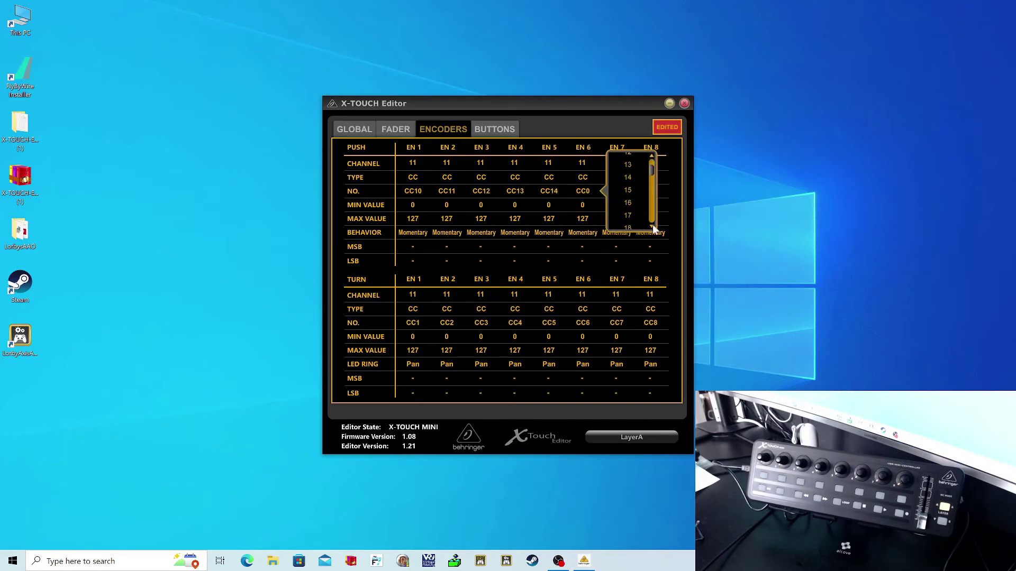
left_click(627, 193)
left_click(627, 192)
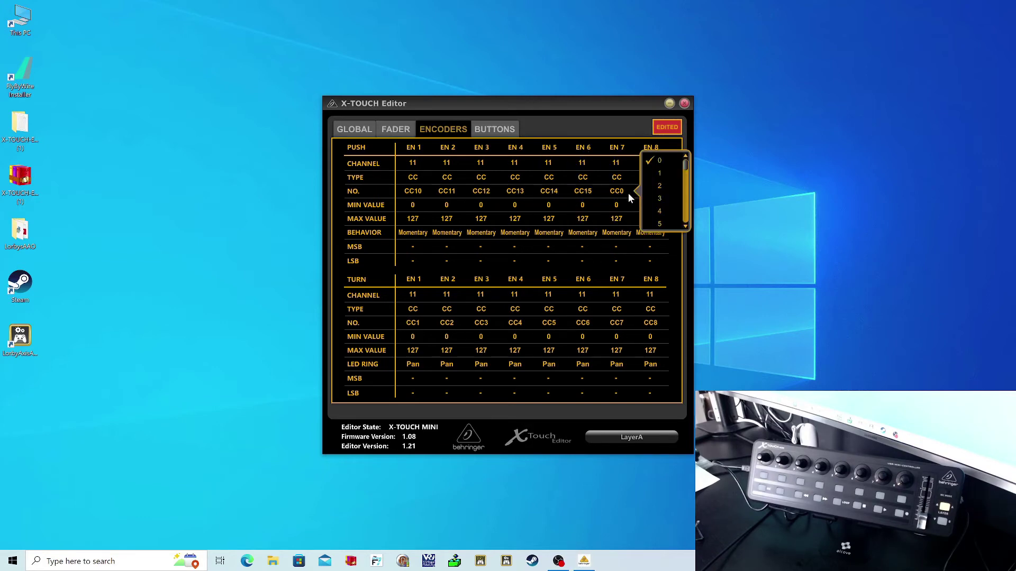
left_click(684, 226)
left_click(684, 227)
left_click(662, 194)
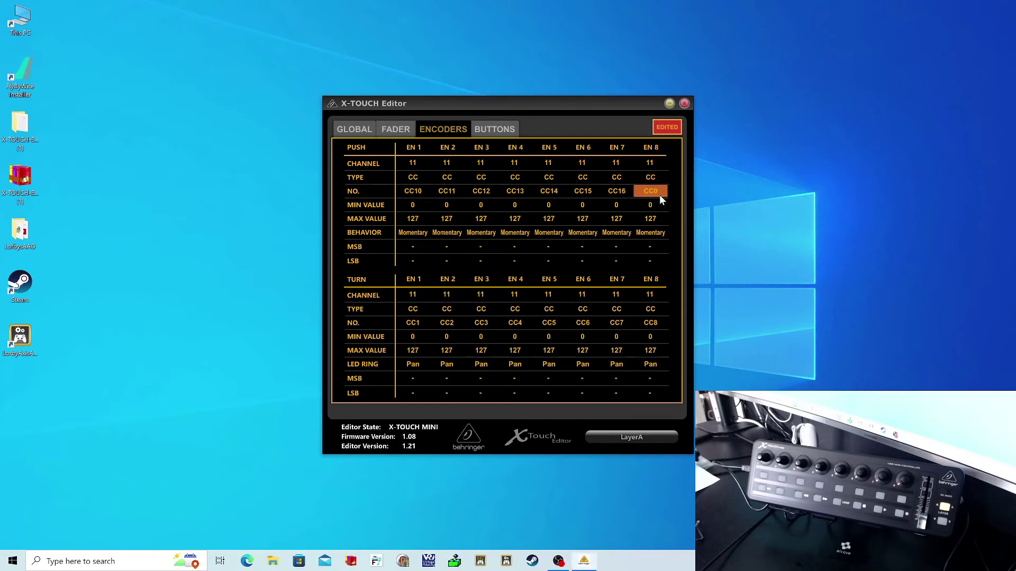
left_click(660, 192)
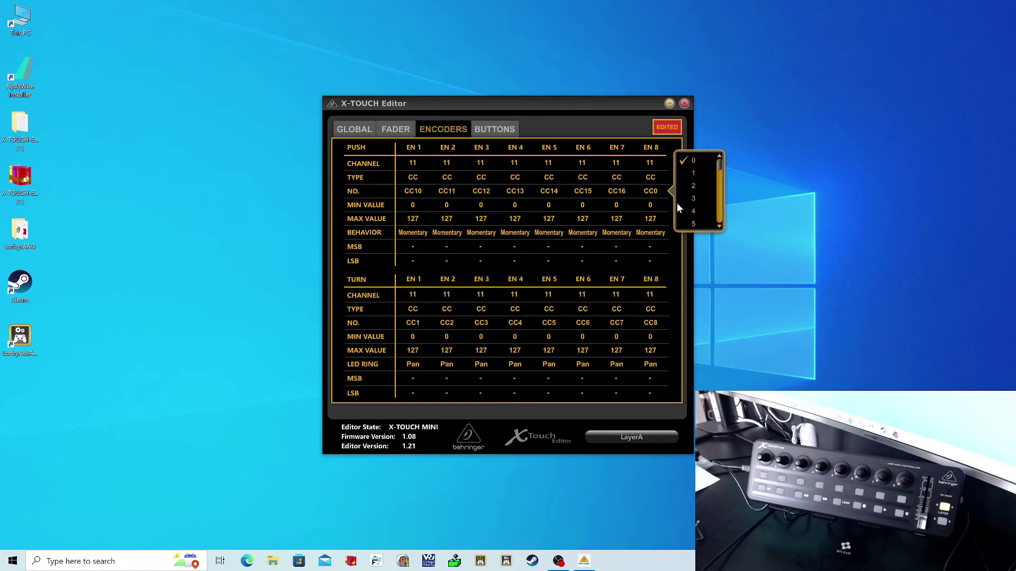
scroll(718, 226, "down", 4)
scroll(718, 226, "down", 4)
left_click(707, 197)
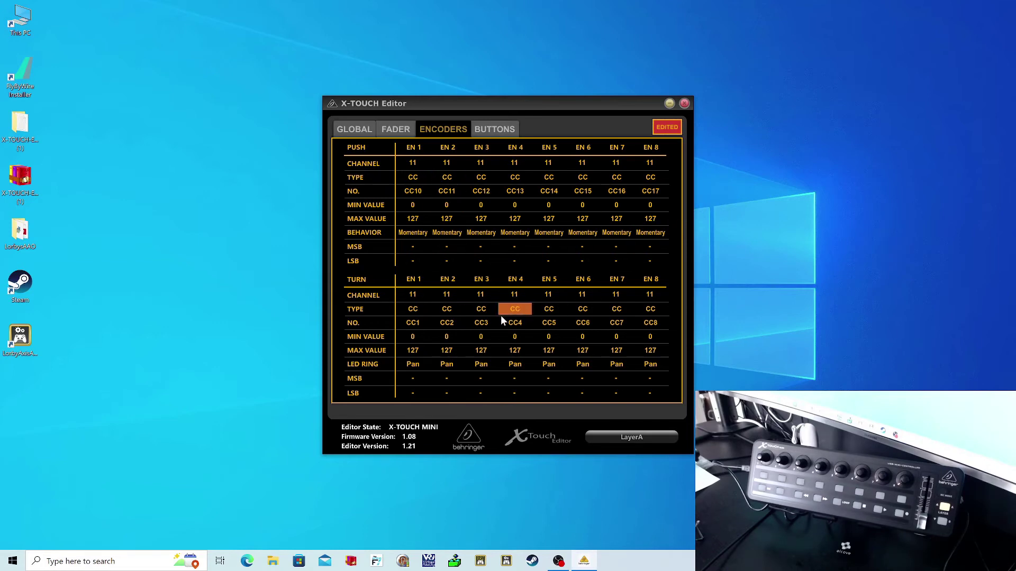
left_click(413, 323)
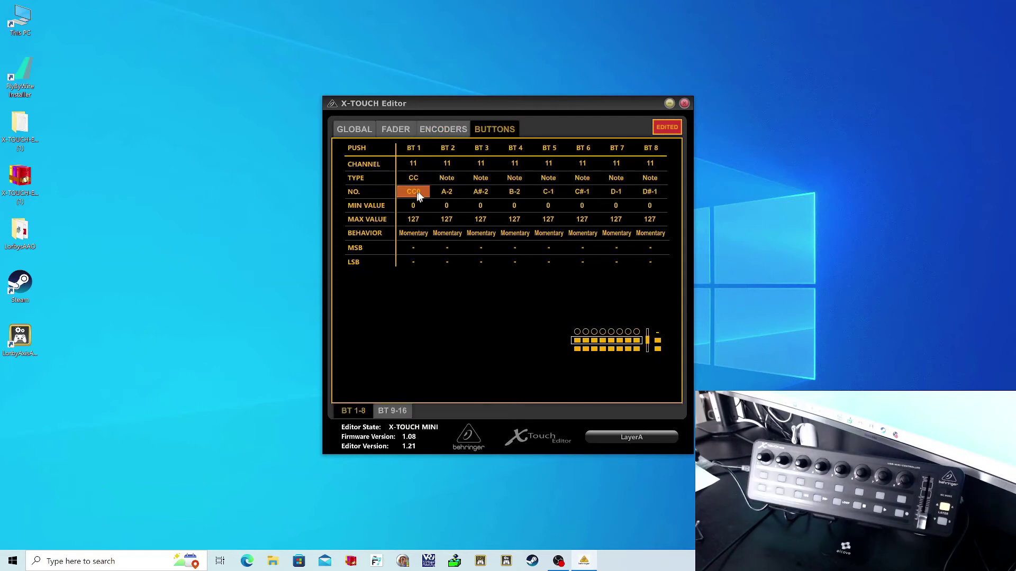
Set the message type of buttons BT 2–8 to CC.
left_click(447, 178)
left_click(480, 177)
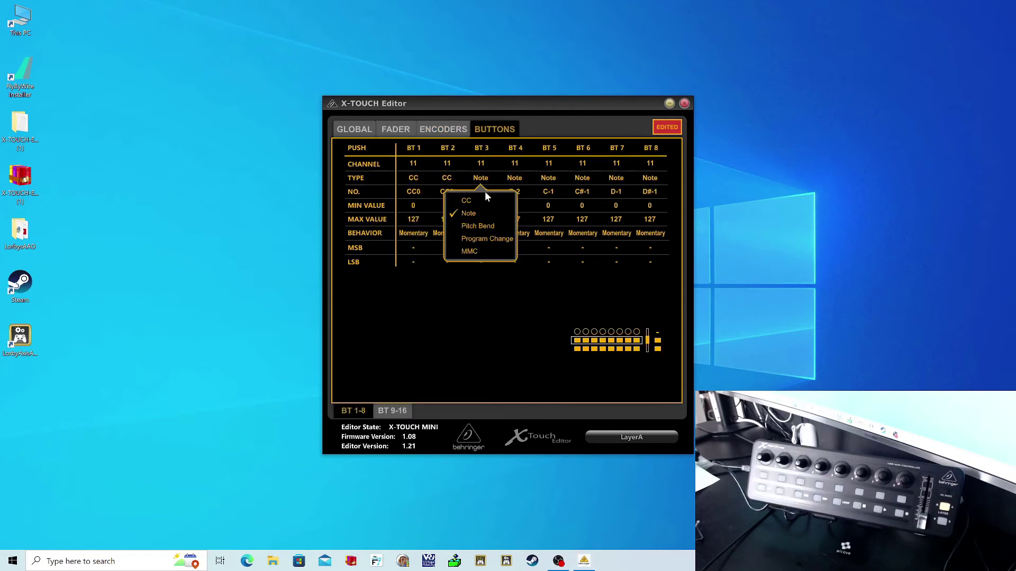
left_click(486, 201)
left_click(515, 177)
left_click(516, 201)
left_click(548, 178)
left_click(555, 201)
left_click(581, 178)
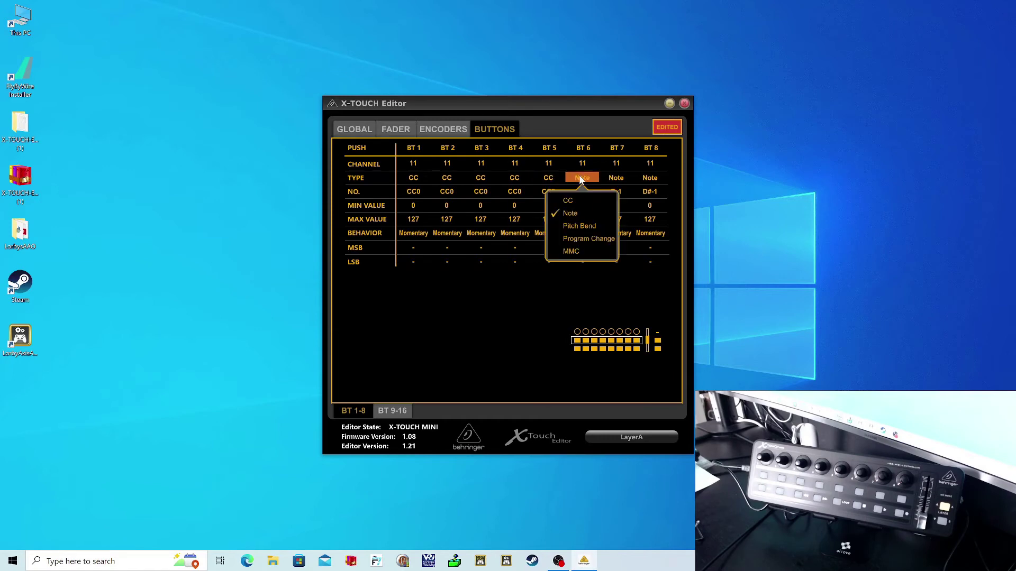
left_click(568, 200)
left_click(616, 178)
left_click(602, 201)
left_click(650, 178)
left_click(647, 197)
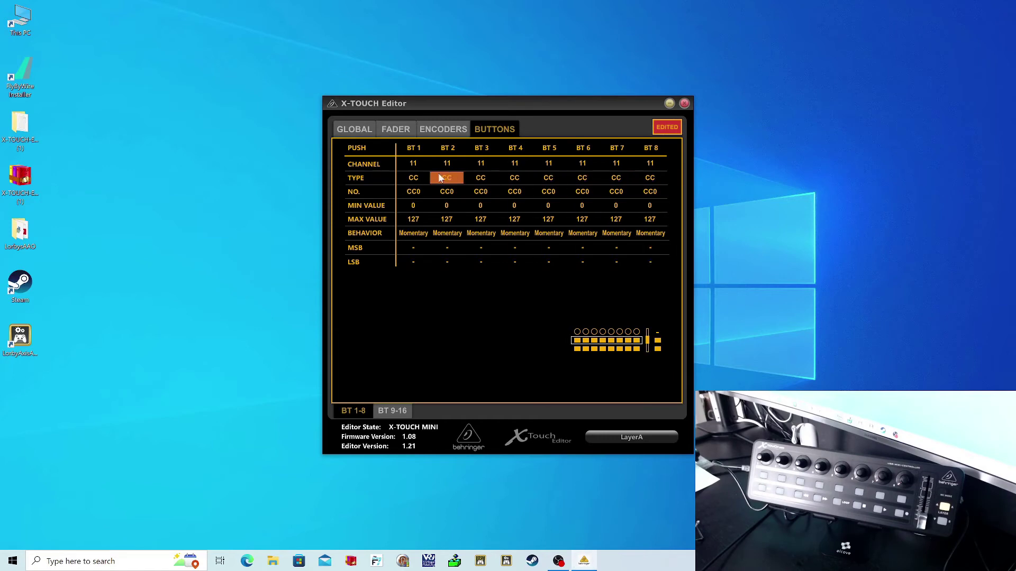
Number buttons BT 1–4 as CC26, CC27, CC28 and CC29.
left_click(447, 192)
scroll(479, 175, "down", 8)
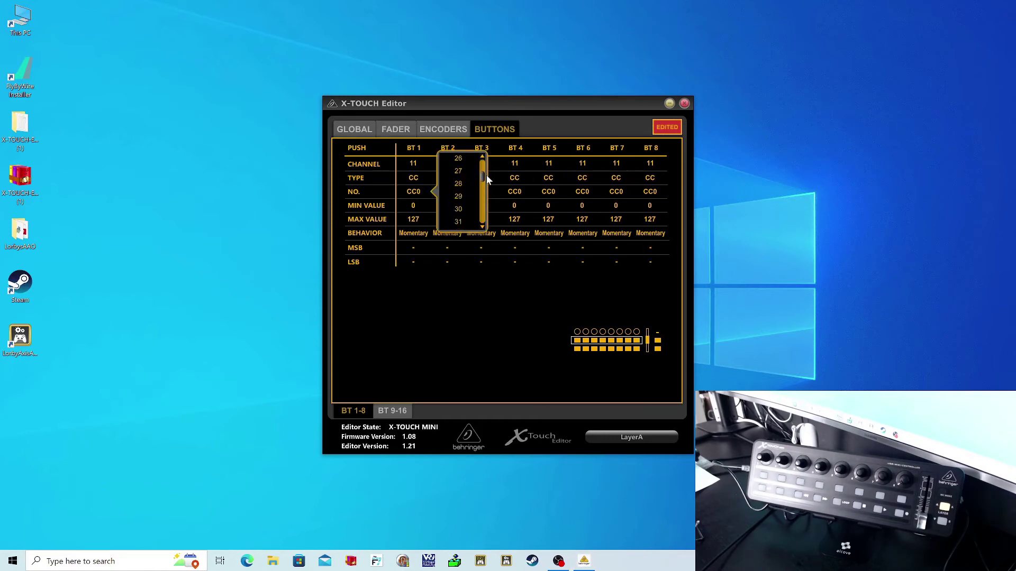
scroll(486, 175, "up", 1)
left_click(458, 171)
left_click(446, 192)
scroll(515, 175, "down", 8)
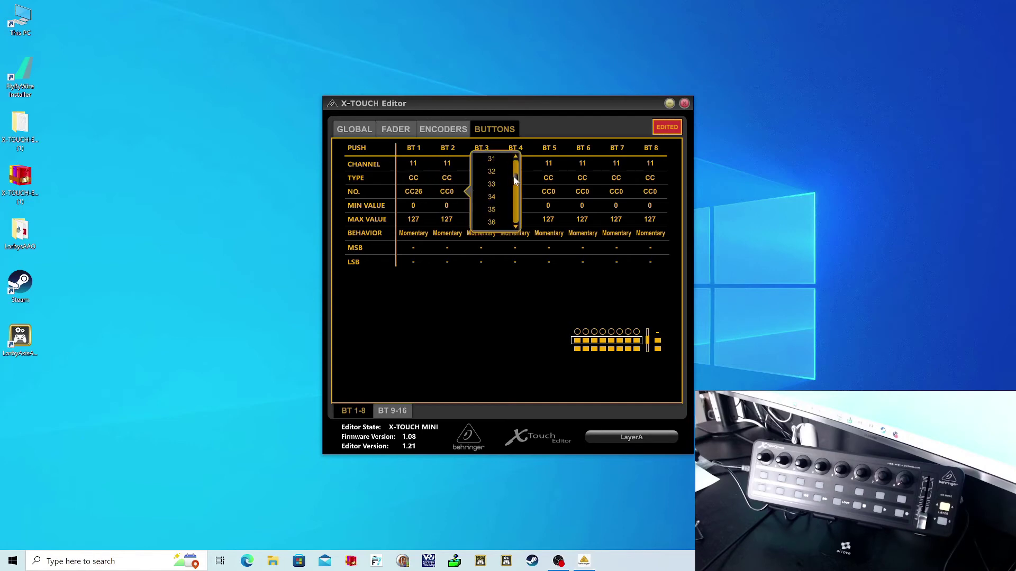
scroll(510, 198, "up", 3)
left_click(491, 223)
left_click(480, 191)
scroll(550, 229, "down", 1)
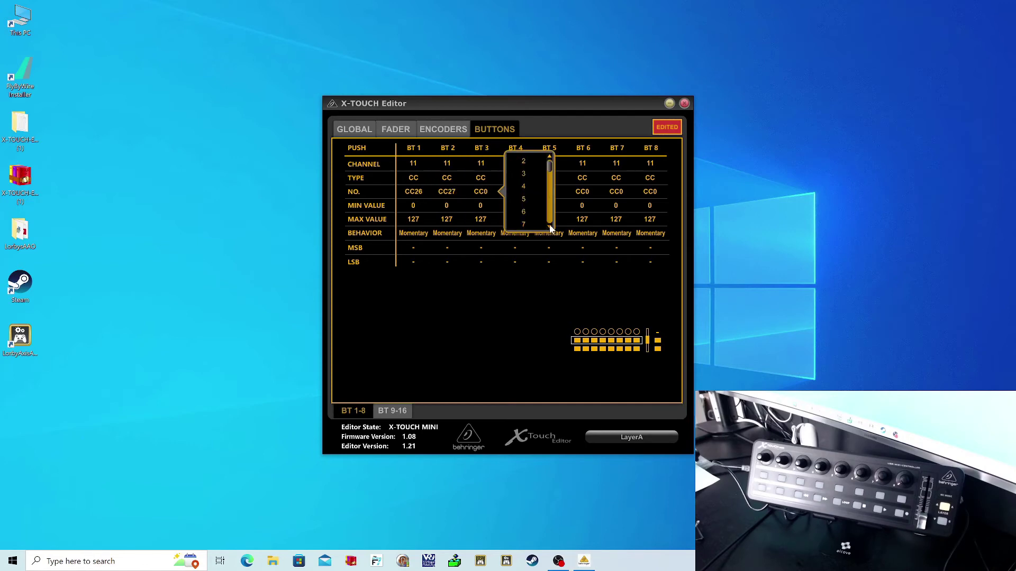
scroll(550, 229, "down", 5)
left_click(527, 222)
left_click(514, 192)
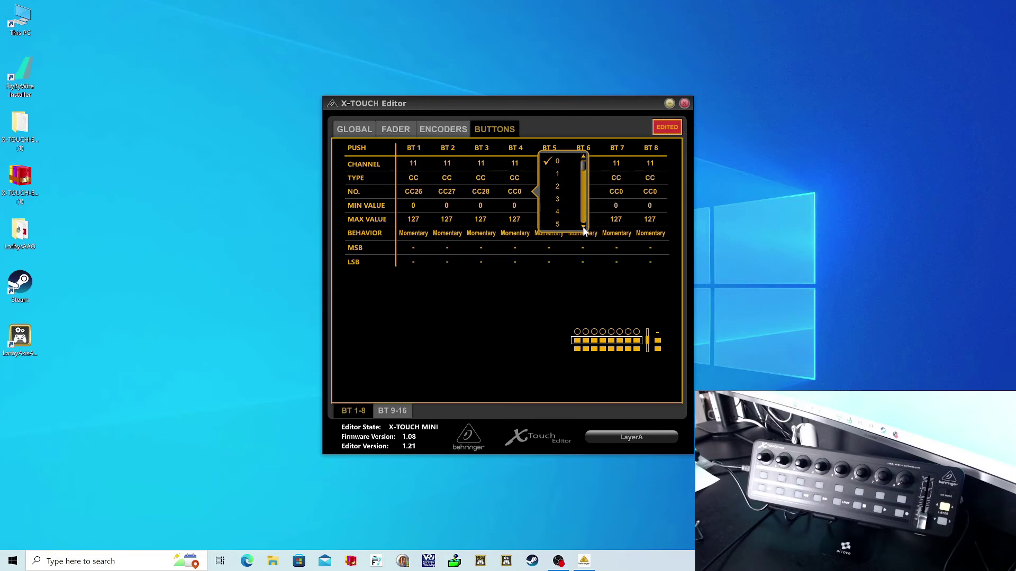
scroll(582, 226, "down", 5)
left_click(573, 218)
Number buttons BT 5–8 as CC30, CC31, CC32 and CC33.
left_click(549, 192)
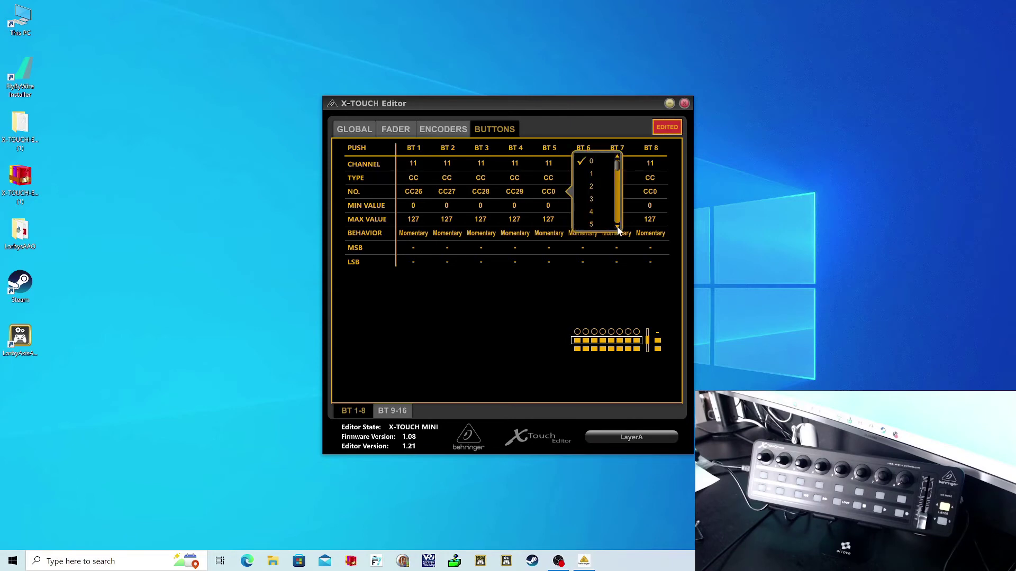
scroll(618, 231, "down", 5)
left_click(592, 180)
left_click(582, 192)
scroll(649, 227, "down", 4)
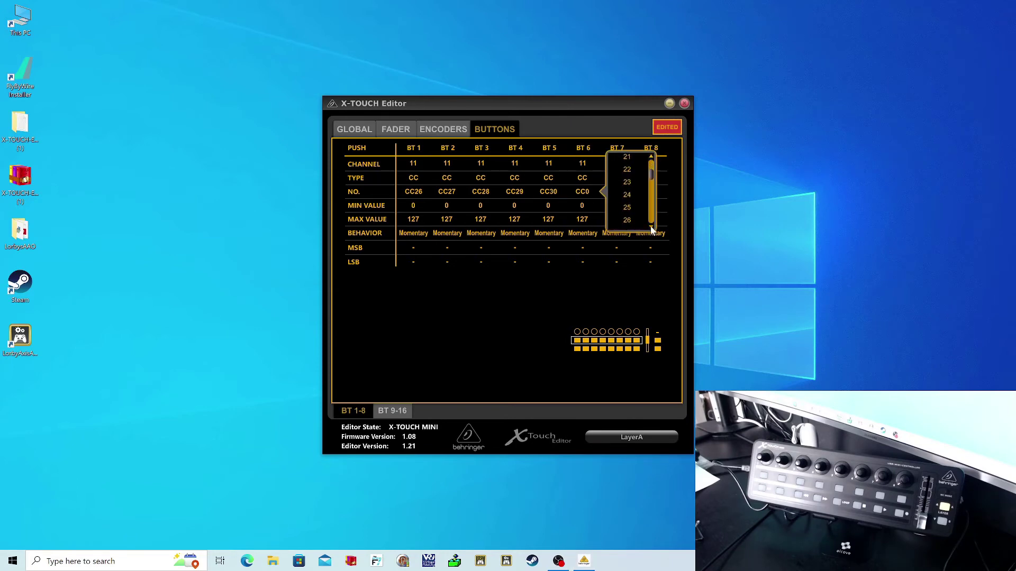
scroll(652, 229, "down", 2)
left_click(635, 157)
left_click(622, 191)
scroll(684, 226, "down", 1)
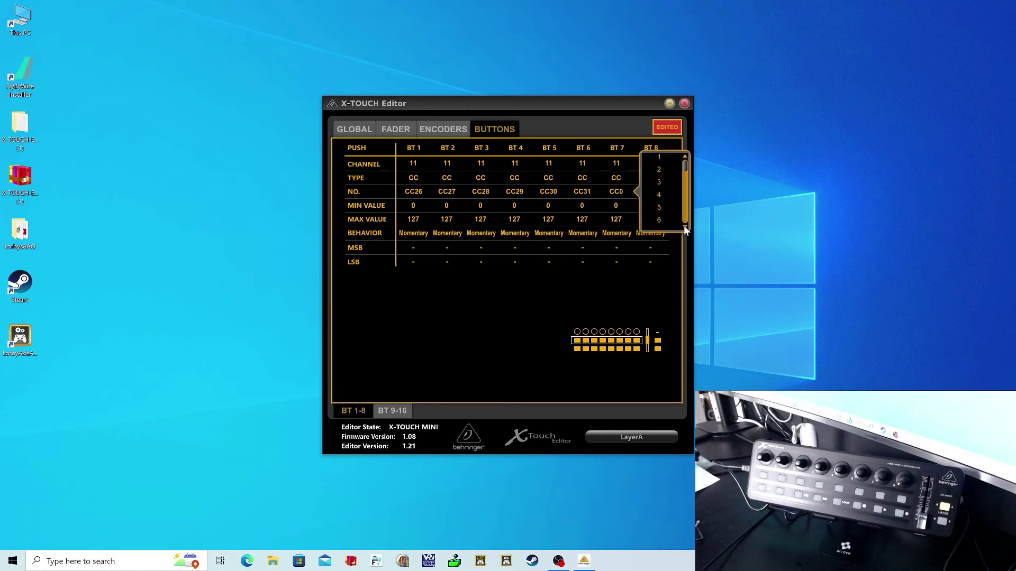
scroll(684, 225, "down", 6)
left_click(658, 169)
left_click(650, 191)
scroll(720, 231, "down", 4)
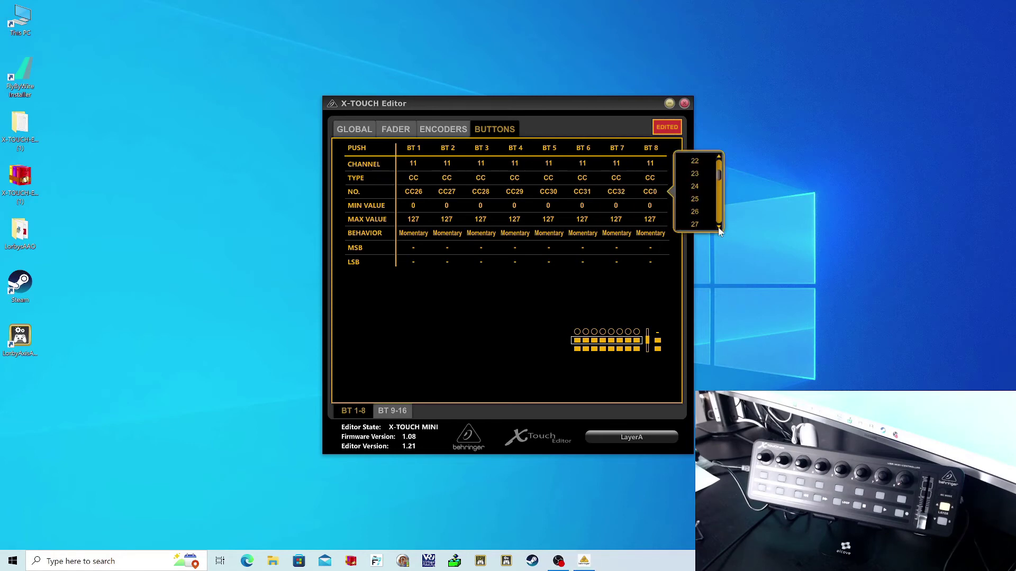
scroll(720, 230, "down", 2)
left_click(695, 224)
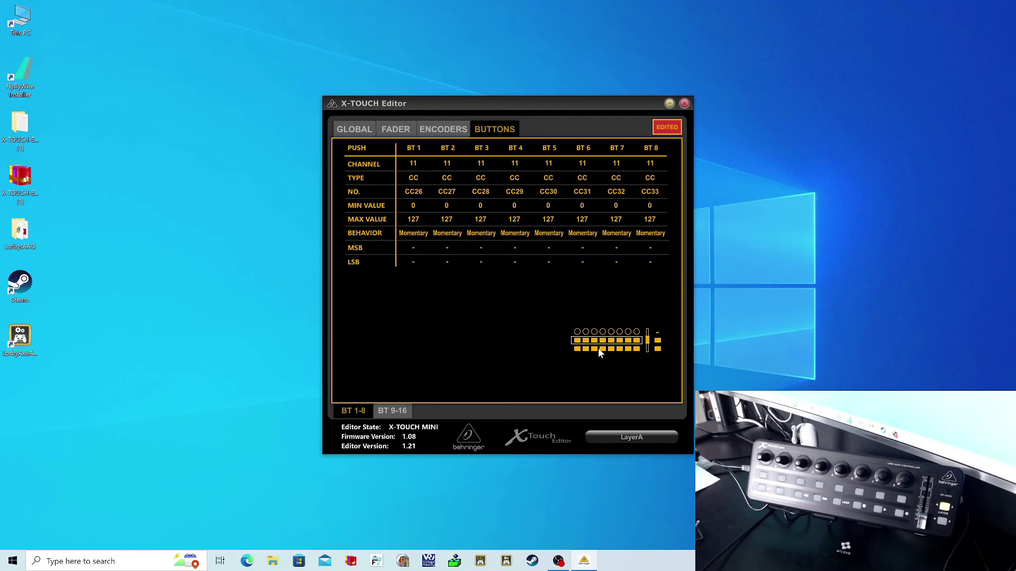
Switch buttons BT 9–16 from Note to CC messages.
left_click(399, 411)
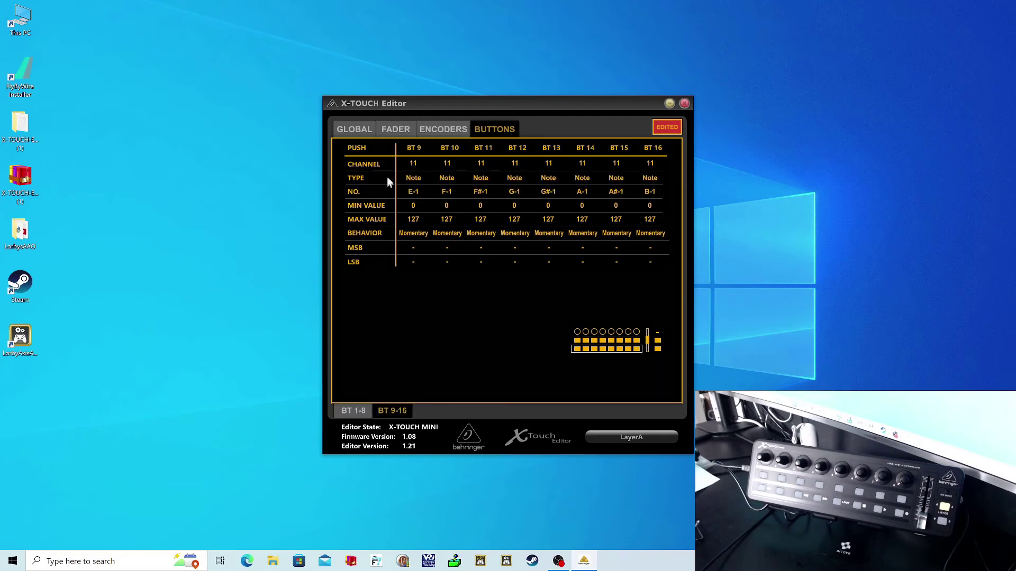
left_click(413, 178)
left_click(398, 200)
left_click(447, 178)
left_click(432, 200)
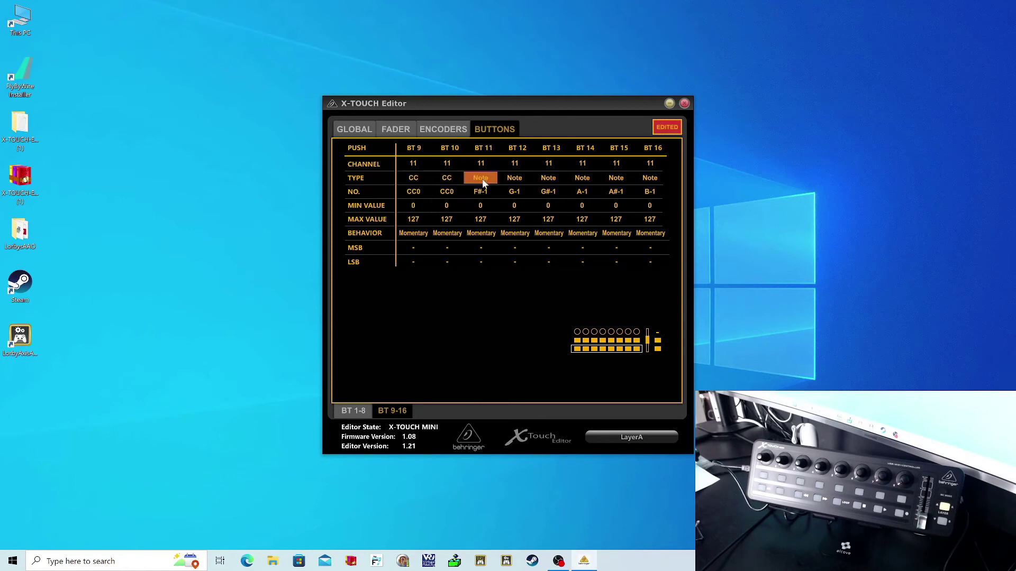
left_click(481, 178)
left_click(467, 200)
left_click(514, 177)
left_click(501, 200)
left_click(545, 179)
left_click(534, 200)
left_click(582, 178)
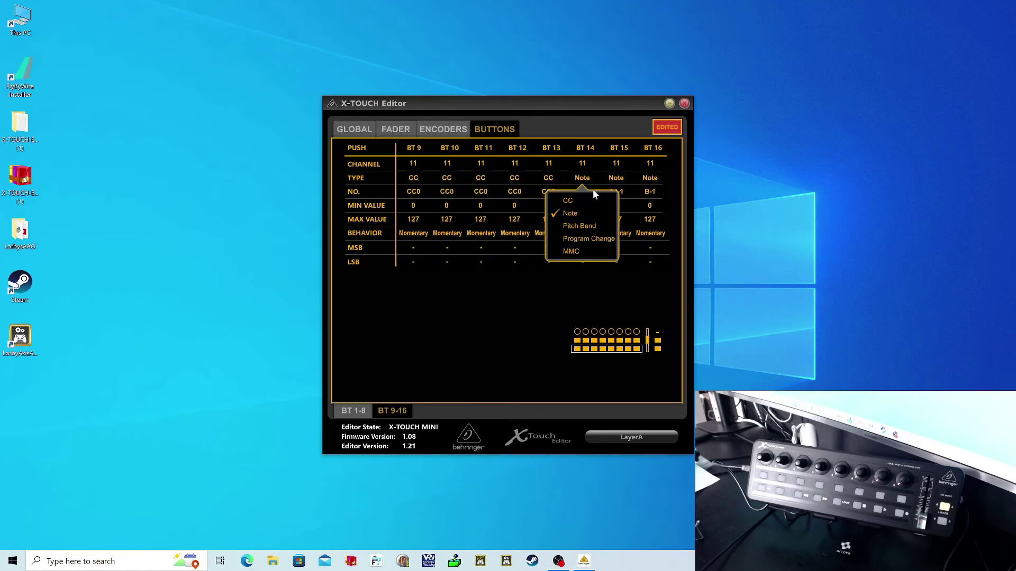
left_click(568, 200)
left_click(616, 178)
left_click(602, 200)
left_click(651, 178)
left_click(636, 200)
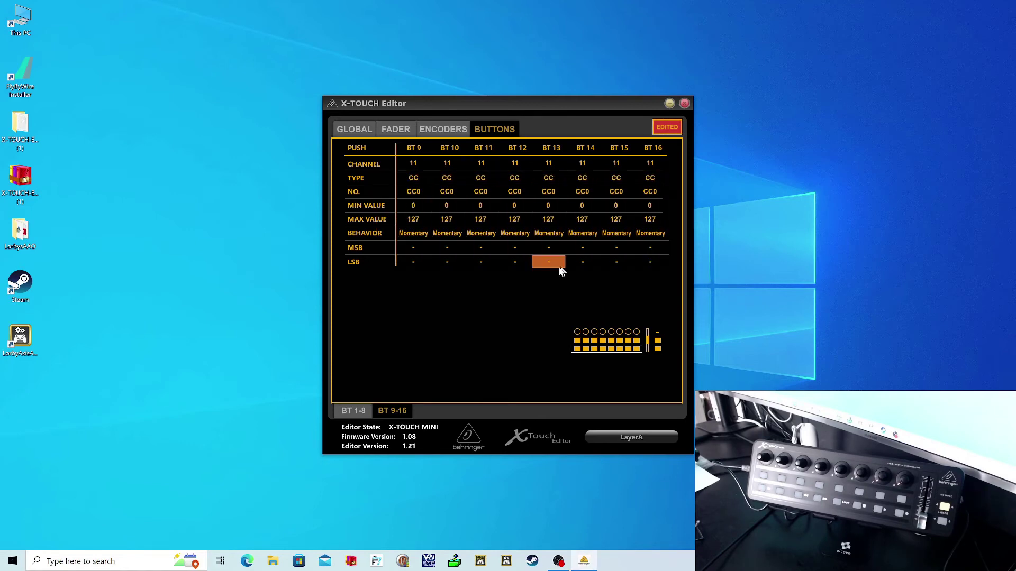
Assign CC34, CC35, CC36 and CC37 to buttons BT 9–12.
left_click(413, 192)
mouse_move(483, 163)
left_mouse_down()
mouse_move(484, 193)
mouse_move(483, 180)
left_mouse_up()
left_click(459, 222)
left_click(482, 191)
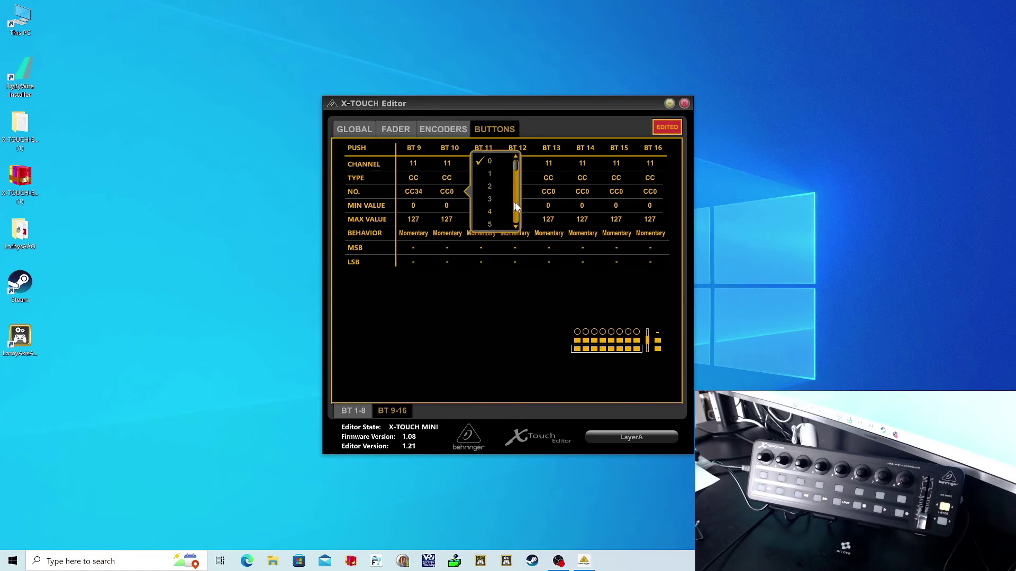
left_click(516, 226)
left_click(516, 227)
left_click(501, 208)
left_click(481, 192)
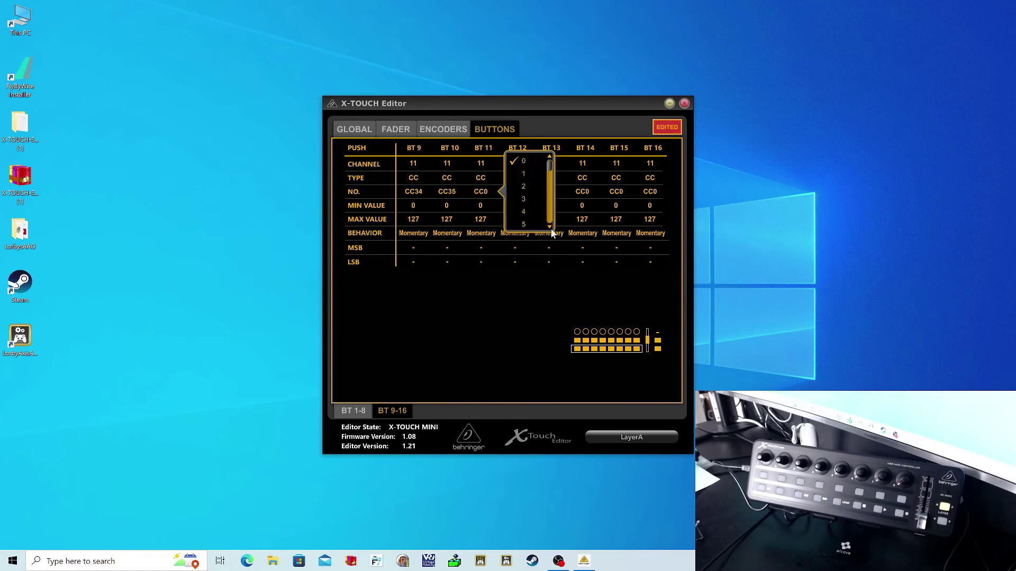
left_click(550, 226)
left_click(549, 226)
left_click(550, 157)
left_click(539, 170)
left_click(515, 192)
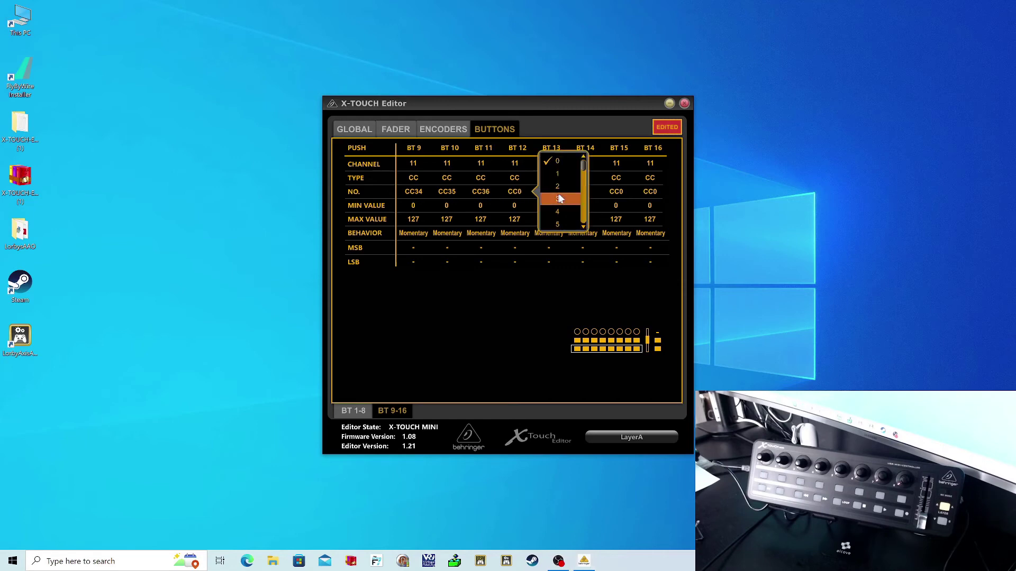
scroll(561, 196, "down", 10)
left_click(566, 204)
Assign CC38, CC39, CC40 and CC41 to buttons BT 13–16, then return to the Global page.
left_click(548, 191)
scroll(606, 178, "down", 10)
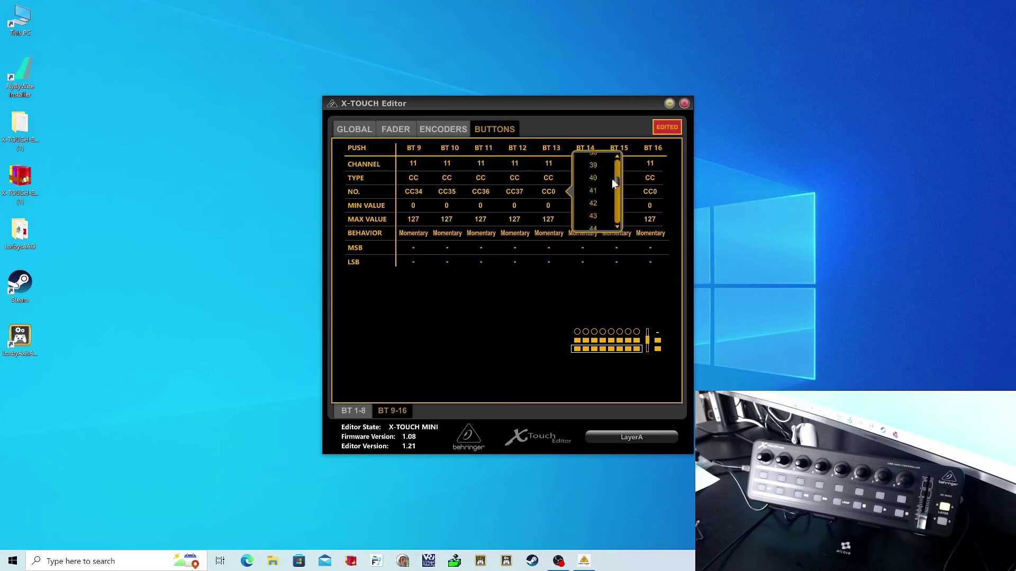
left_click(618, 227)
left_click(594, 208)
left_click(582, 192)
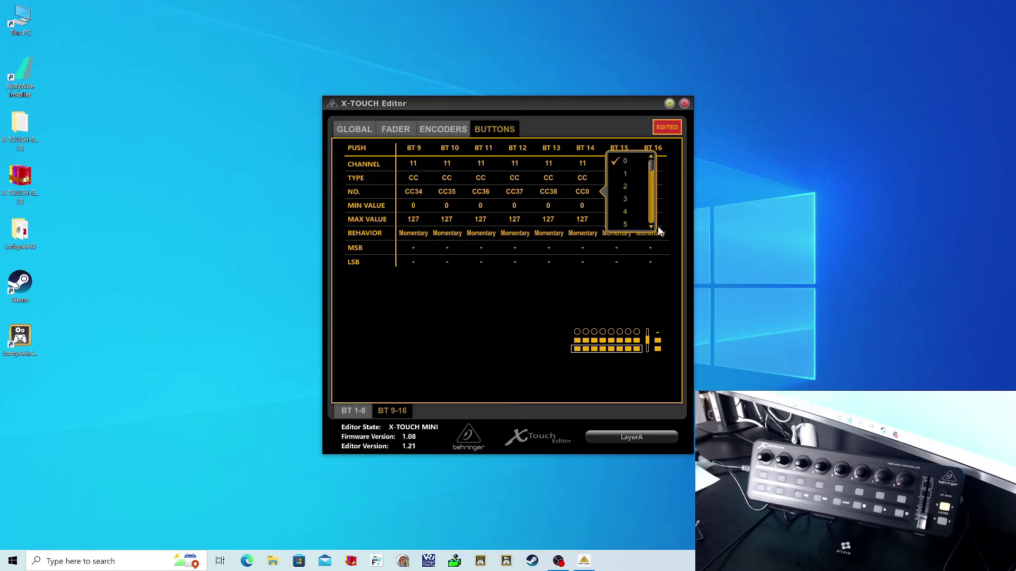
scroll(656, 227, "down", 10)
scroll(652, 230, "down", 1)
left_click(639, 209)
left_click(616, 192)
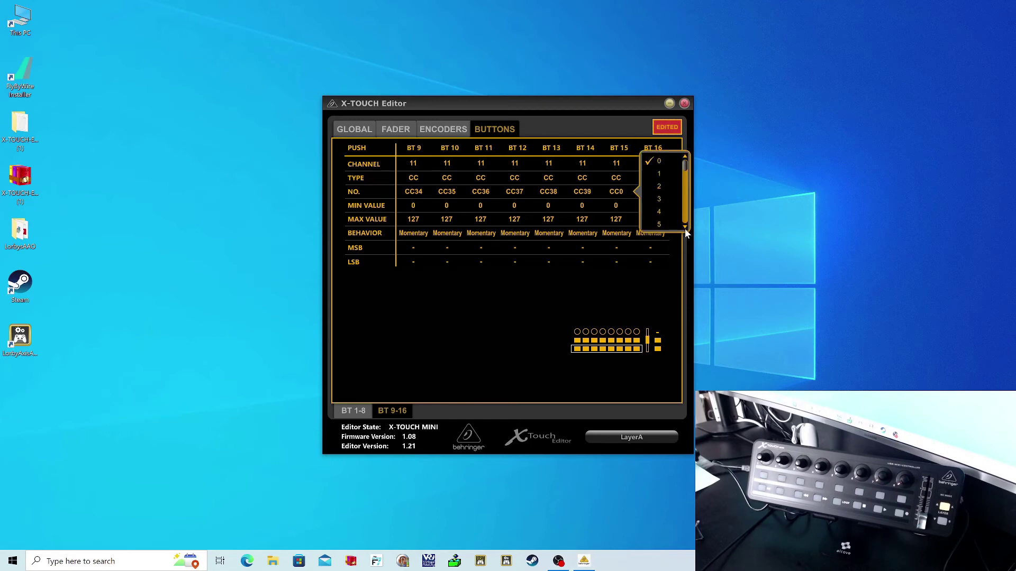
scroll(684, 227, "down", 10)
scroll(682, 164, "up", 1)
left_click(661, 157)
left_click(650, 191)
scroll(719, 229, "down", 3)
scroll(709, 212, "down", 9)
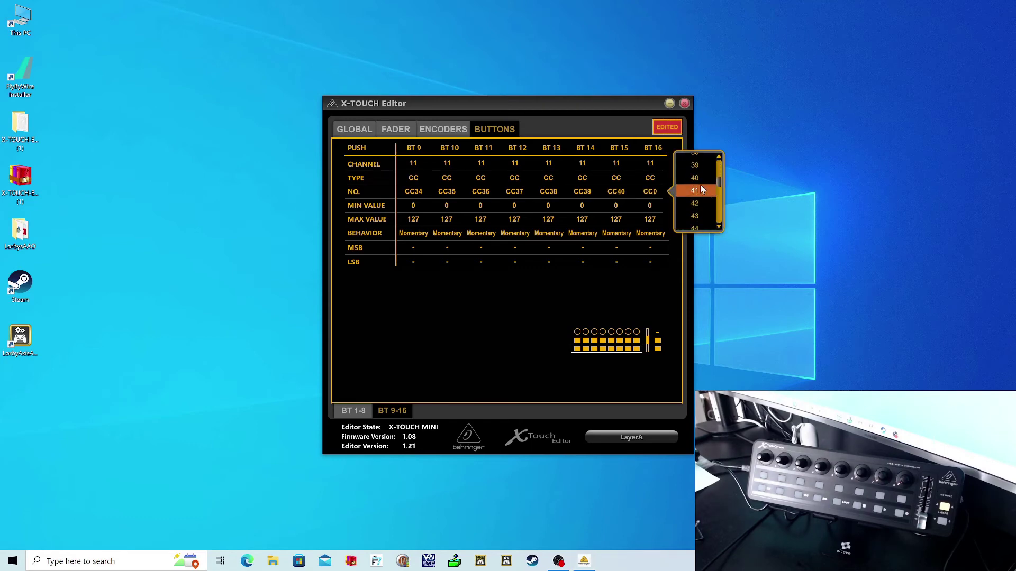
left_click(700, 184)
left_click(354, 132)
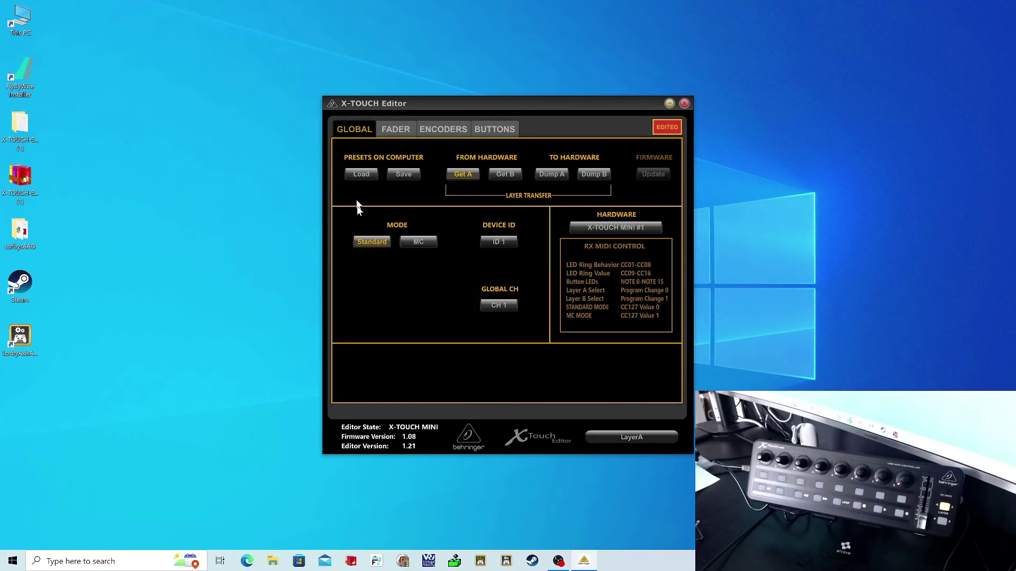
Save the layer A preset to the computer as the file LayerA.bin.
left_click(413, 174)
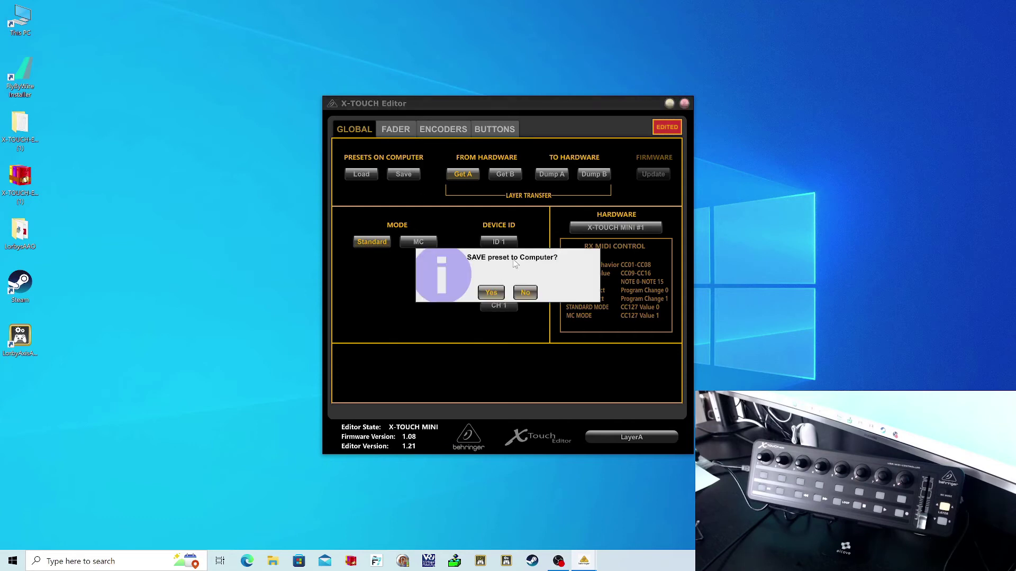
left_click(492, 292)
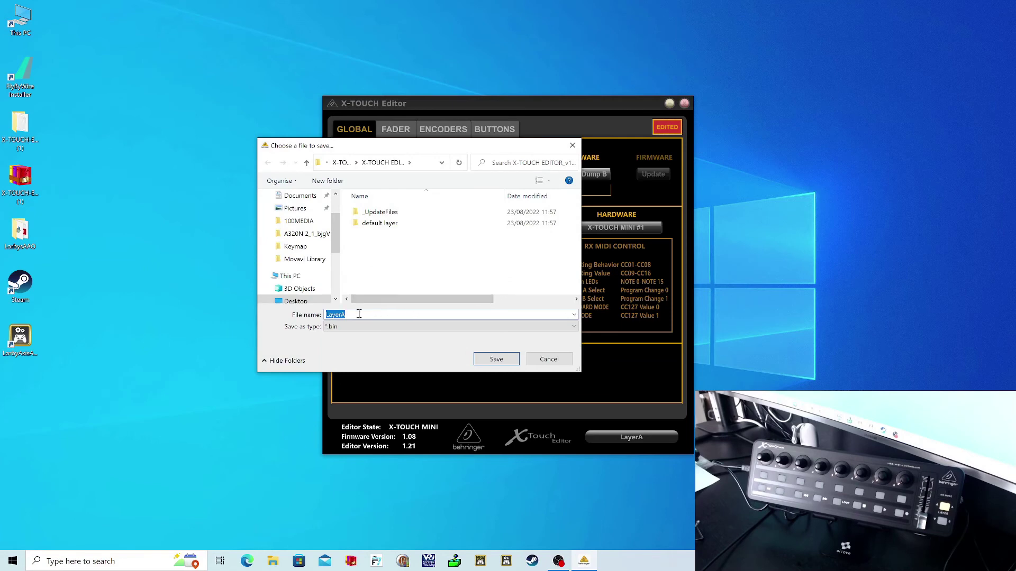
left_click(357, 314)
left_click(496, 359)
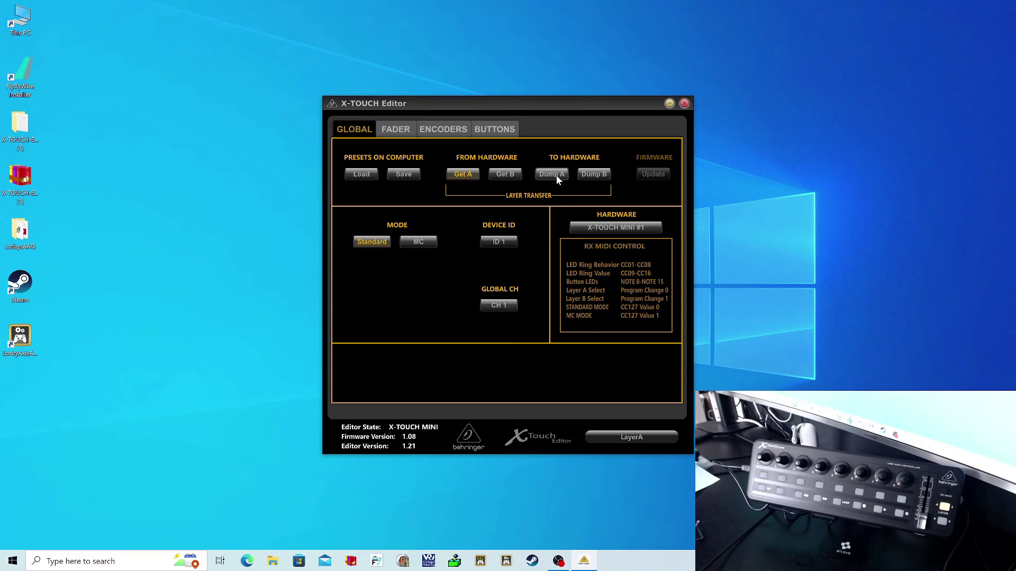
Dump layer A to the X-Touch Mini and acknowledge the success message.
left_click(557, 176)
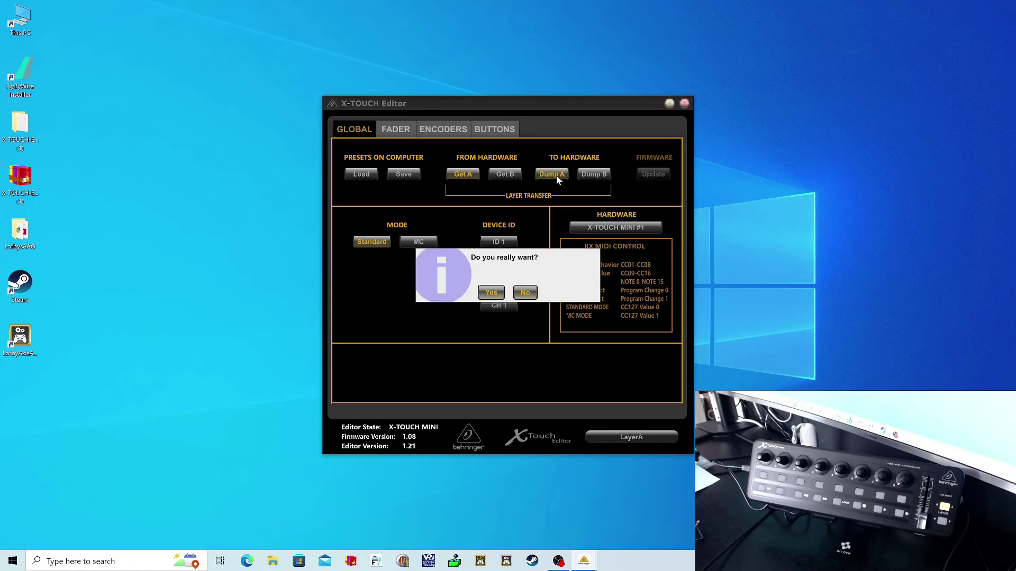
left_click(491, 293)
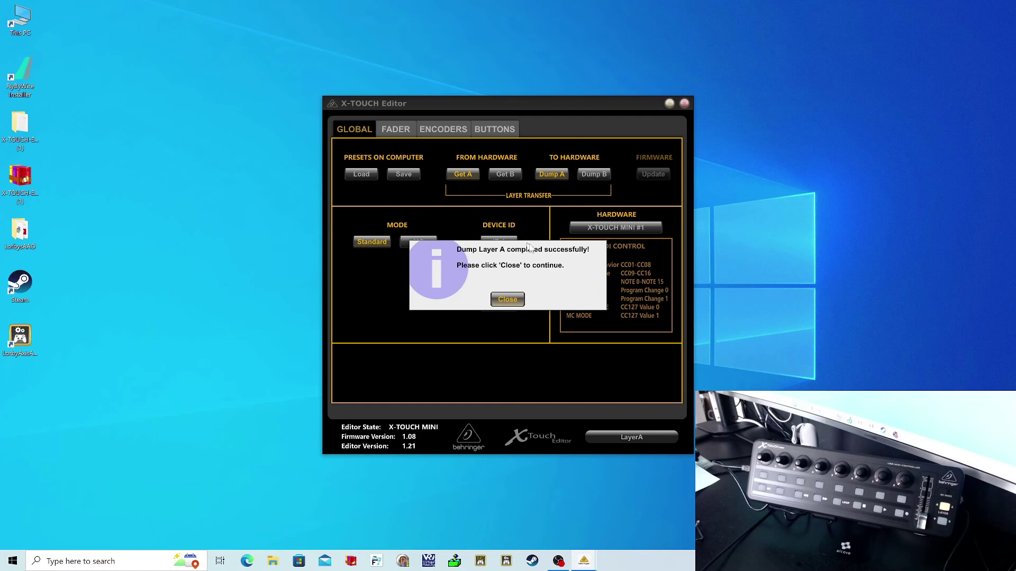
left_click(517, 300)
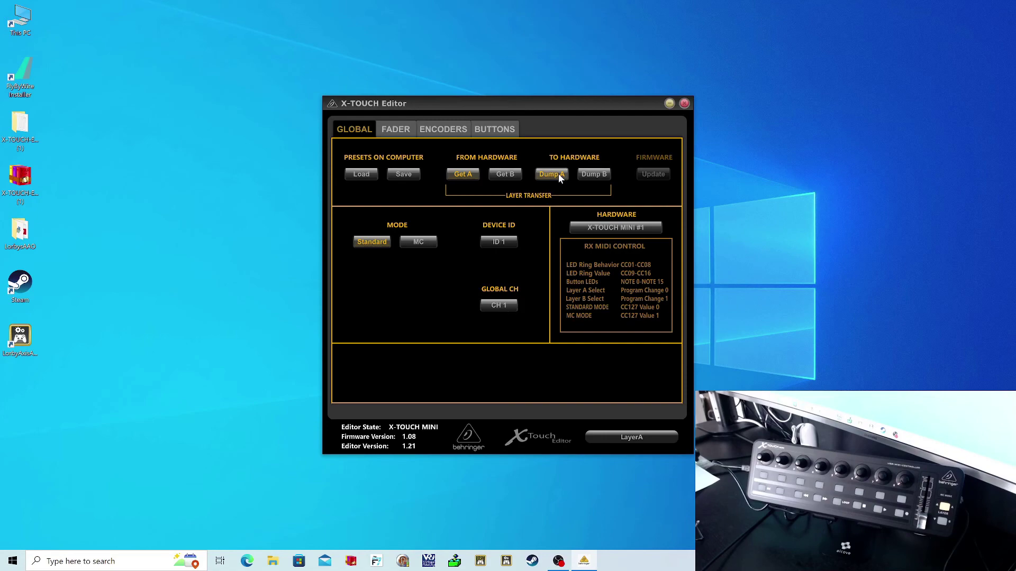
Load layer B settings from the X-Touch Mini hardware.
left_click(505, 175)
left_click(491, 295)
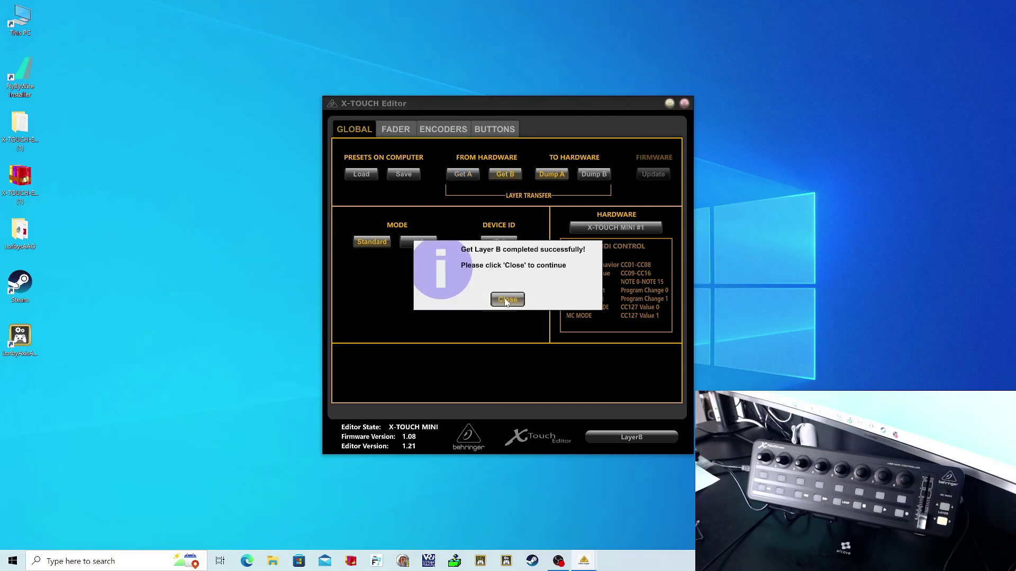
left_click(507, 299)
Change the fader's CC number, then switch EN1's push type to CC.
left_click(396, 129)
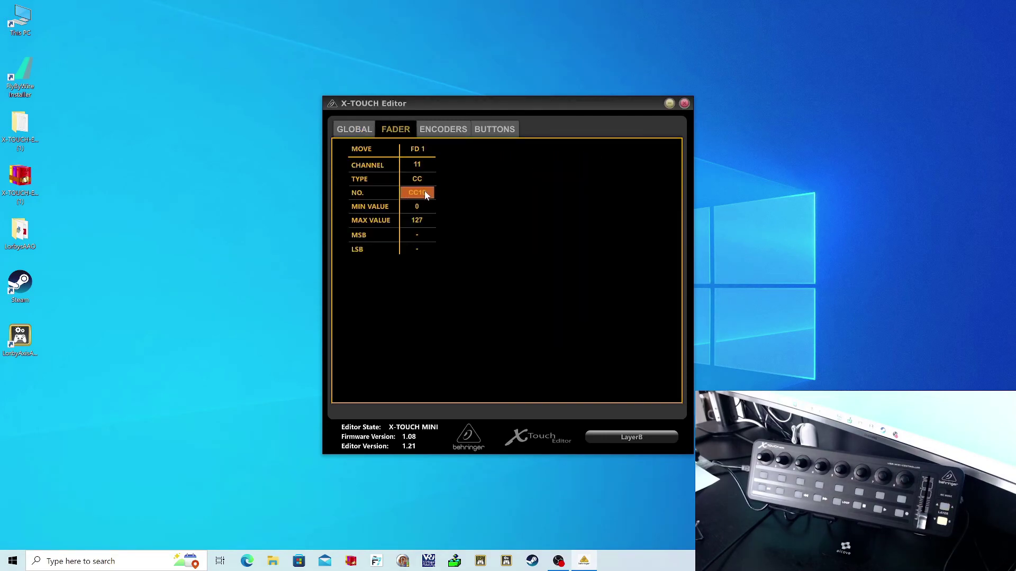
left_click(427, 194)
left_click_drag(486, 164, 486, 188)
left_click(462, 223)
left_click(447, 129)
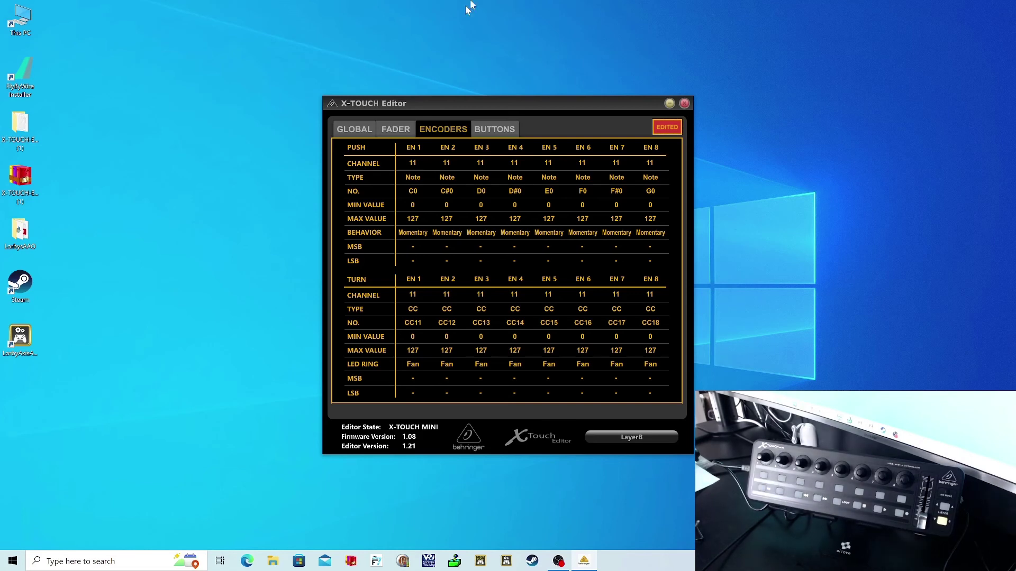
left_click_drag(412, 177, 444, 199)
Switch the push type of encoders EN2–EN8 from Note to CC.
left_click_drag(481, 177, 479, 200)
left_click_drag(514, 177, 547, 200)
left_click(582, 177)
left_click(575, 200)
left_click_drag(616, 177, 614, 199)
left_click_drag(650, 178, 652, 176)
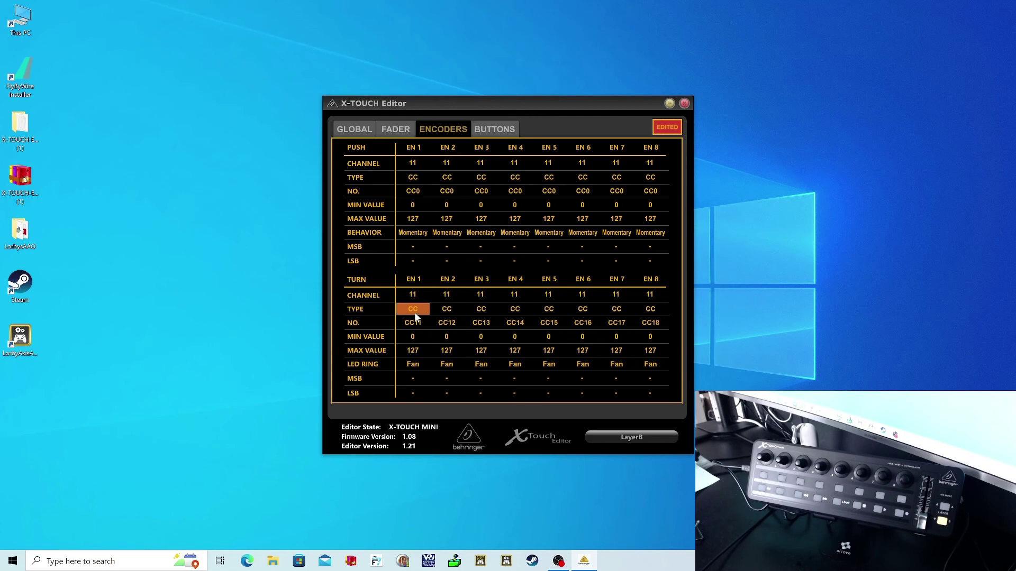
Number the EN1–EN4 pushes CC43, CC44, CC45 and CC46.
left_click(417, 192)
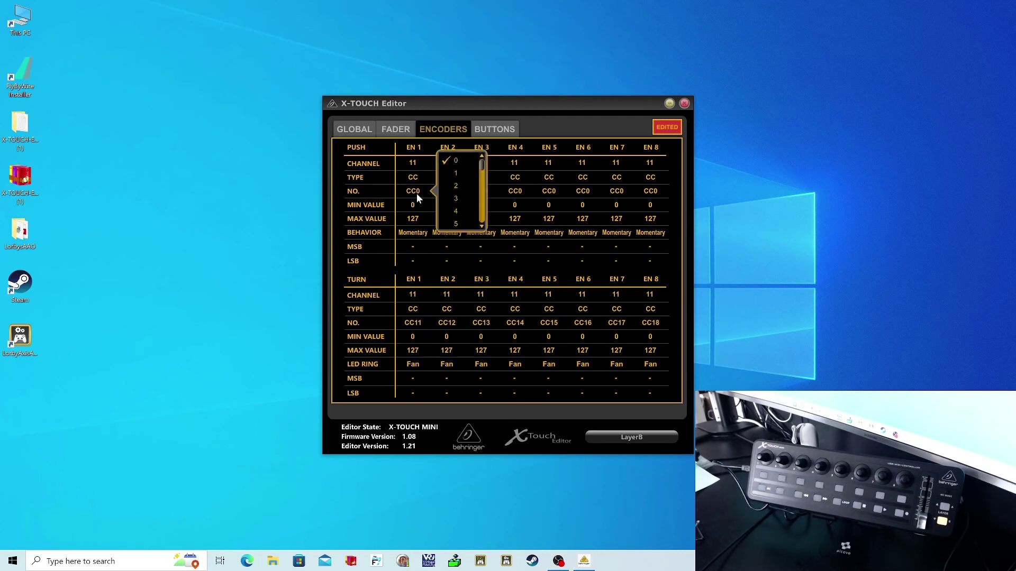
left_click(463, 183)
left_click(446, 191)
scroll(492, 196, "down", 10)
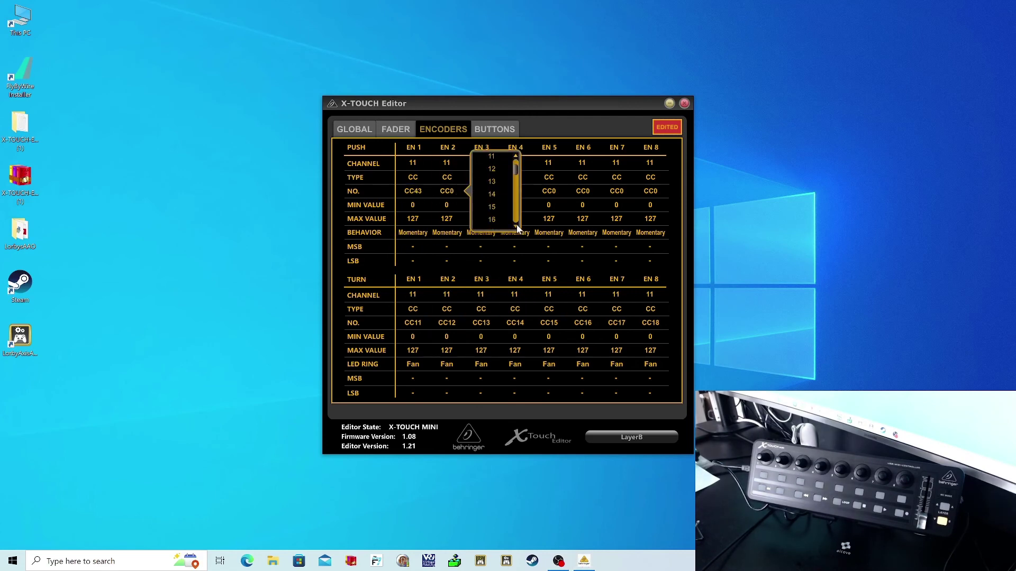
left_click(489, 178)
left_click(481, 191)
left_click_drag(550, 161, 551, 190)
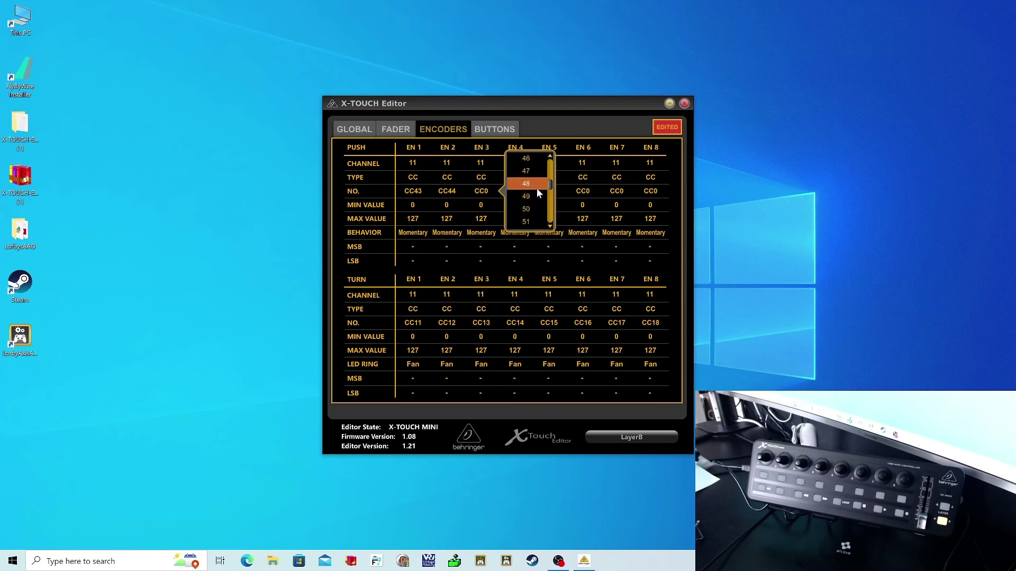
left_click(536, 193)
left_click(515, 191)
scroll(582, 170, "down", 15)
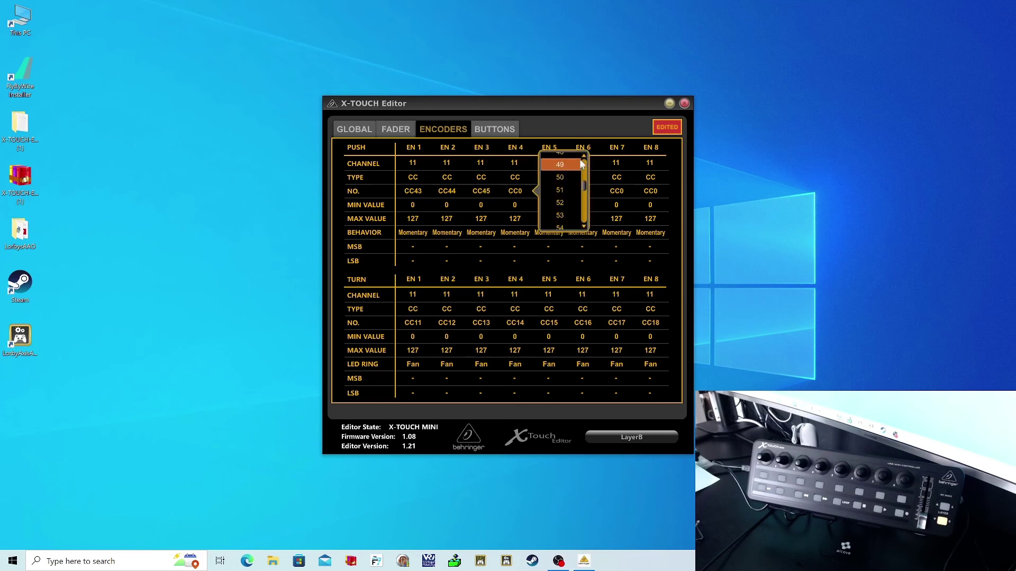
scroll(582, 164, "up", 3)
left_click(576, 164)
Number the EN5–EN8 pushes CC47, CC48, CC49 and CC50.
left_click(549, 191)
scroll(587, 180, "down", 15)
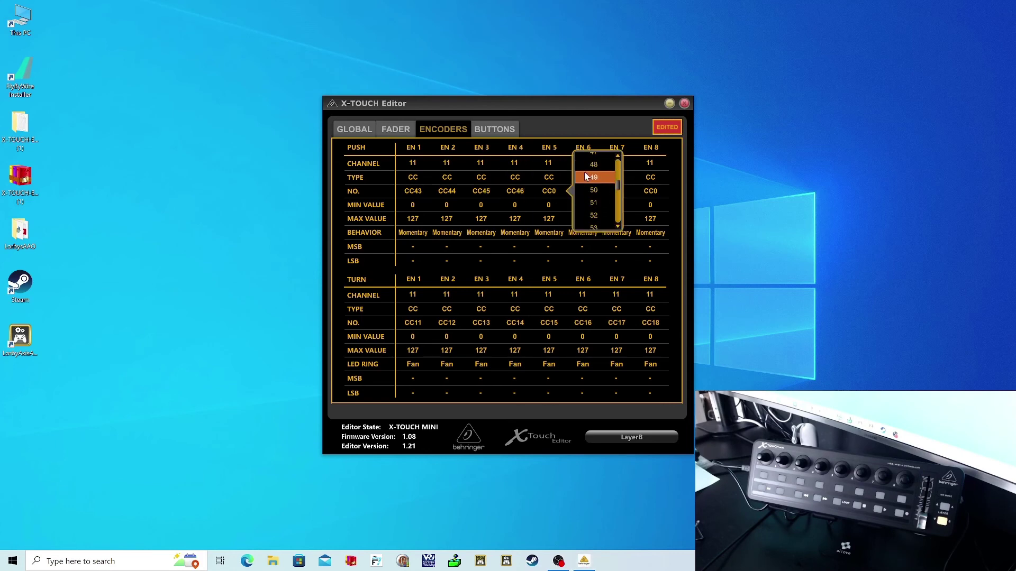
scroll(586, 176, "up", 1)
left_click(587, 165)
left_click(583, 191)
scroll(622, 185, "down", 12)
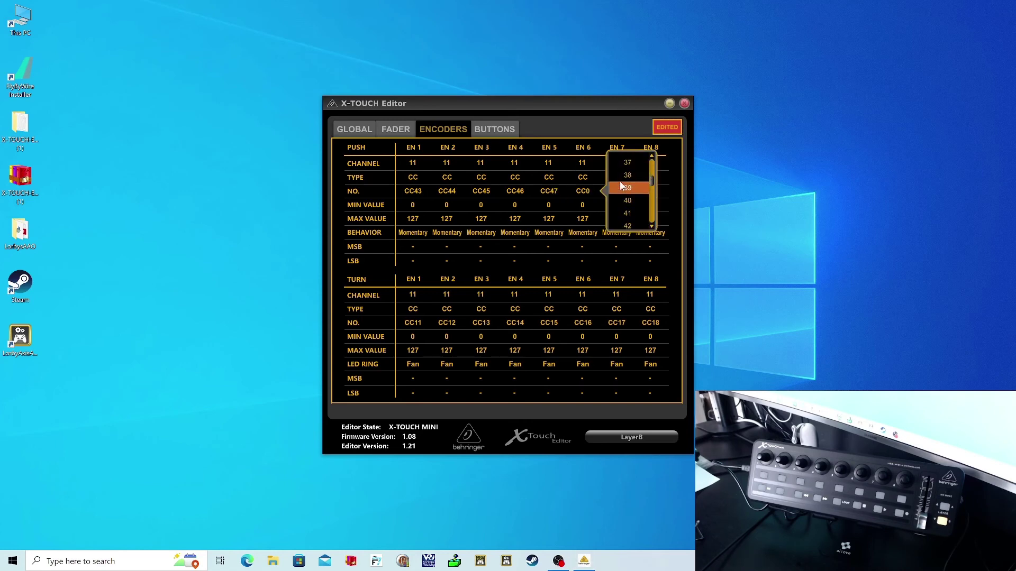
scroll(624, 185, "down", 3)
left_click(627, 188)
left_click(616, 191)
scroll(661, 185, "down", 15)
left_click(662, 188)
left_click(650, 191)
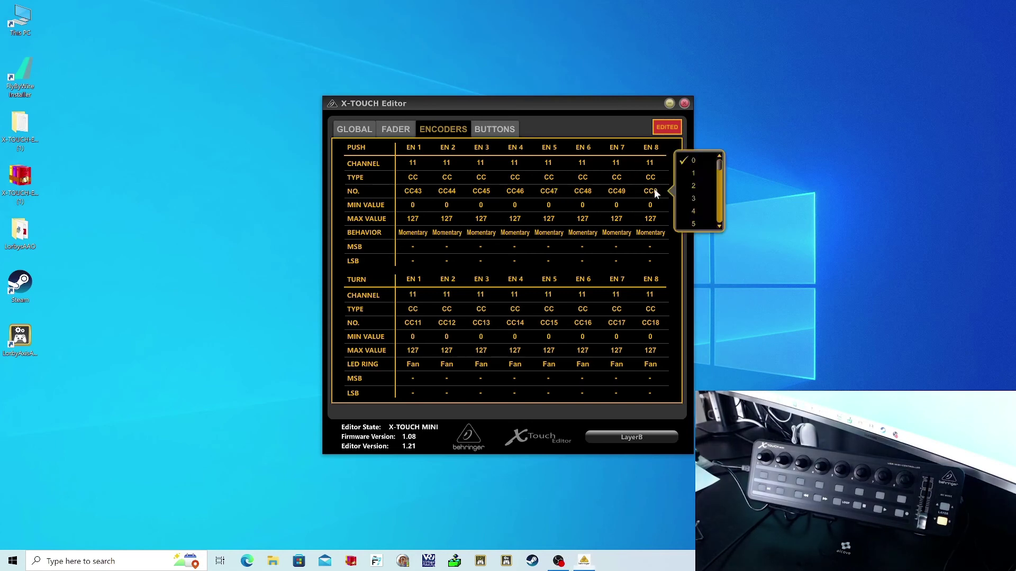
scroll(693, 191, "down", 15)
left_click(693, 223)
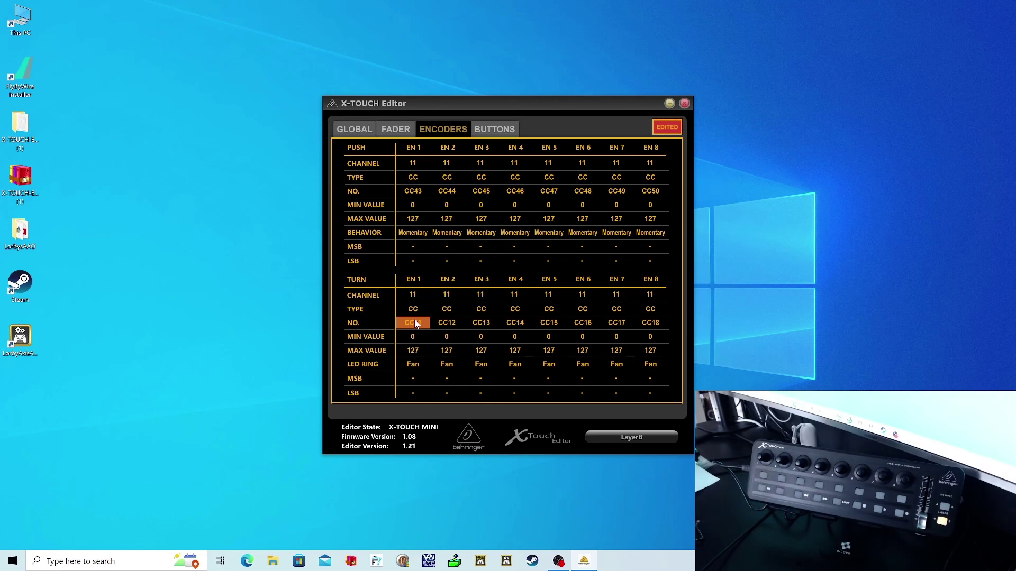
Set the encoder turn numbers to CC52 through CC58 for encoders 2–8.
left_click(450, 323)
left_click(464, 330)
left_click(446, 322)
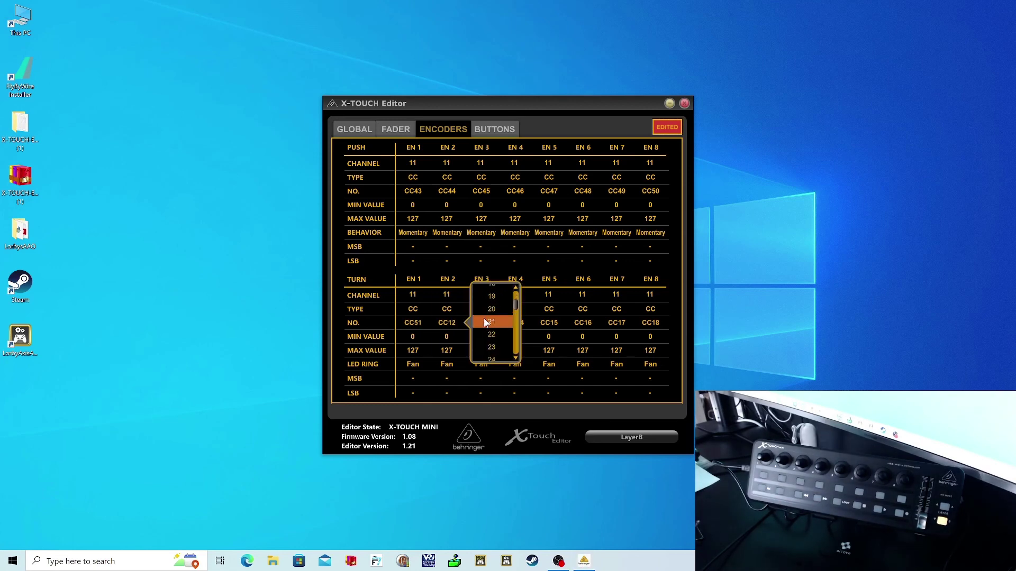
left_click(497, 328)
left_click(480, 323)
left_click(528, 323)
left_click(522, 326)
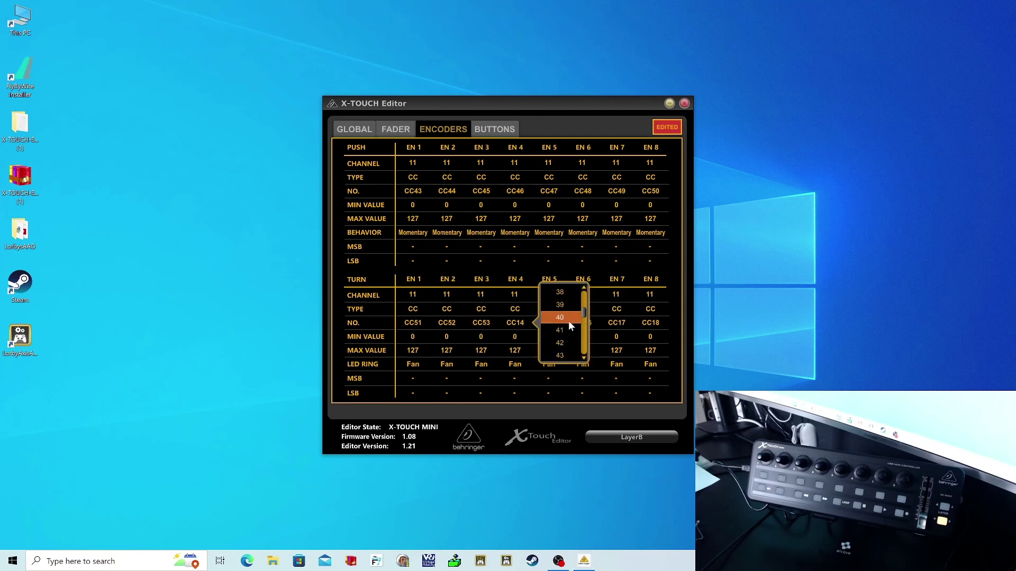
left_click(568, 321)
left_click(549, 323)
left_click(594, 303)
left_click(583, 323)
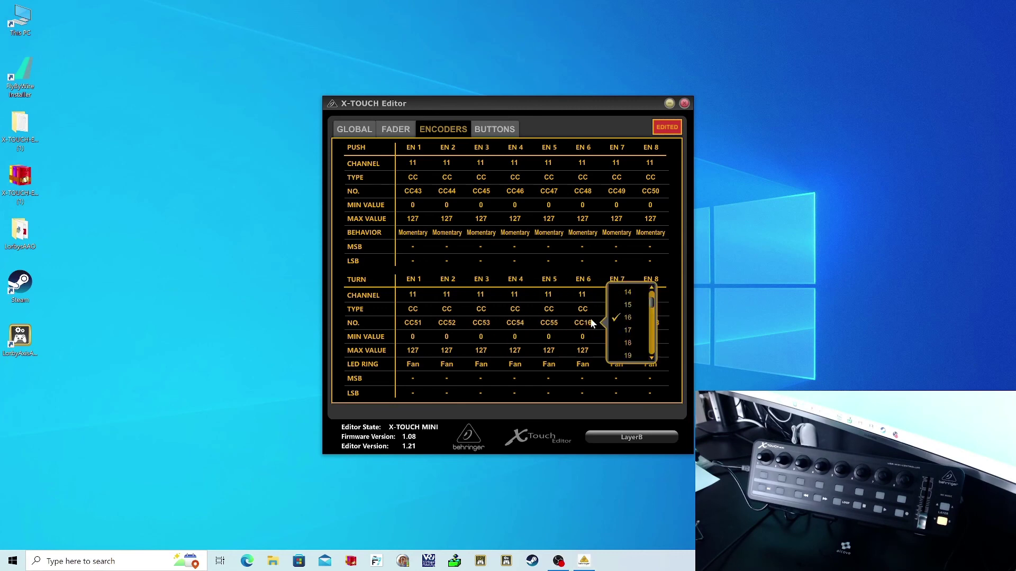
left_click(623, 316)
left_click(616, 322)
left_click(656, 329)
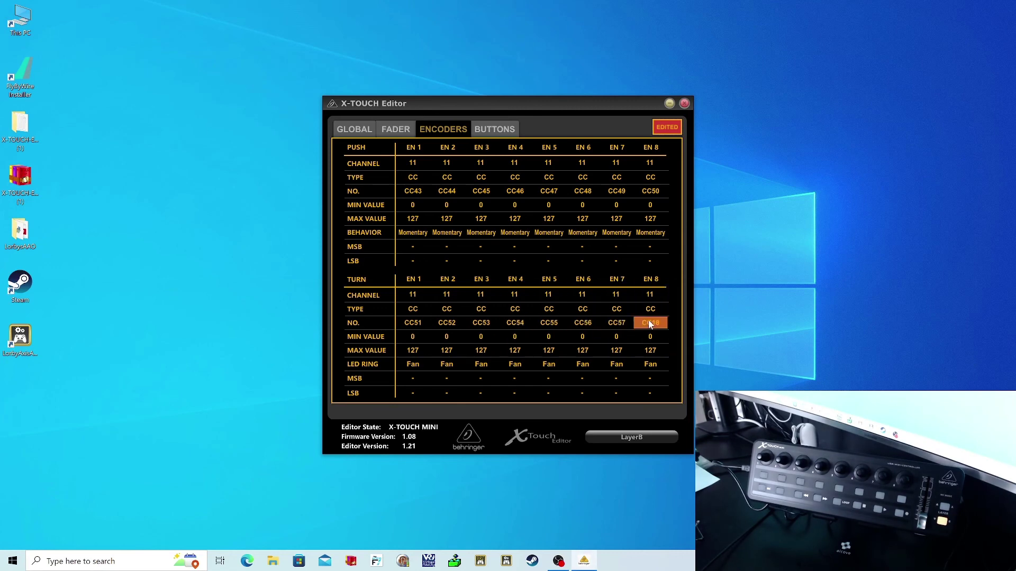
left_click(650, 323)
left_click(693, 331)
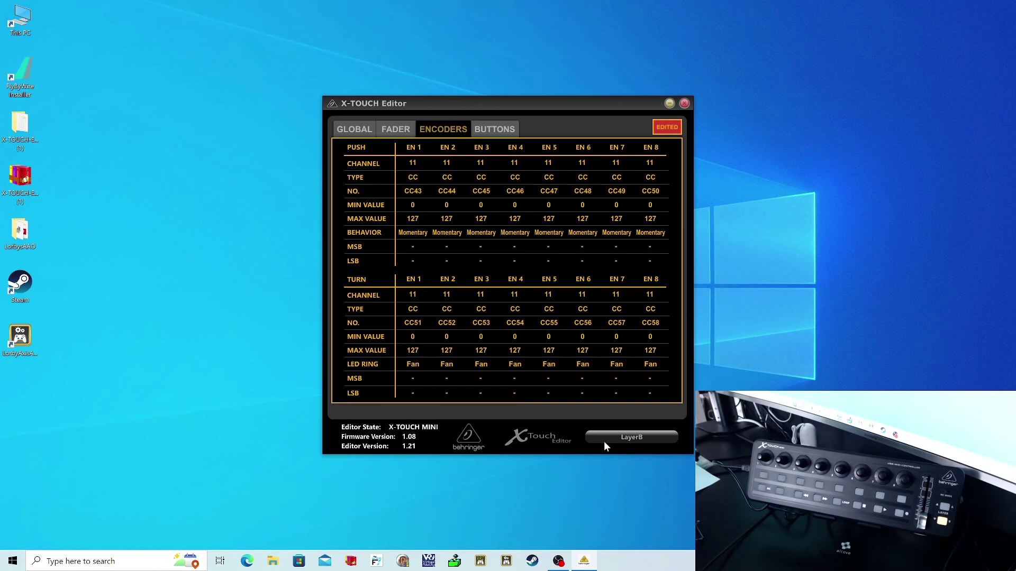
Switch the message type of buttons 10–16 from Note to CC.
left_click(494, 129)
left_click(447, 179)
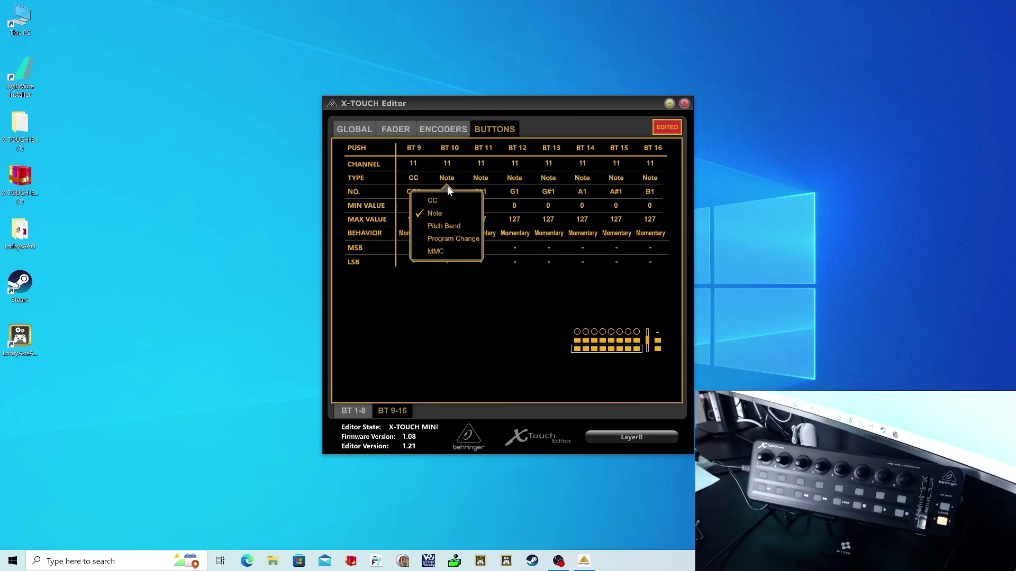
left_click(433, 200)
left_click(480, 178)
left_click(467, 200)
left_click(548, 177)
left_click(534, 200)
left_click(582, 178)
left_click(568, 200)
left_click(616, 178)
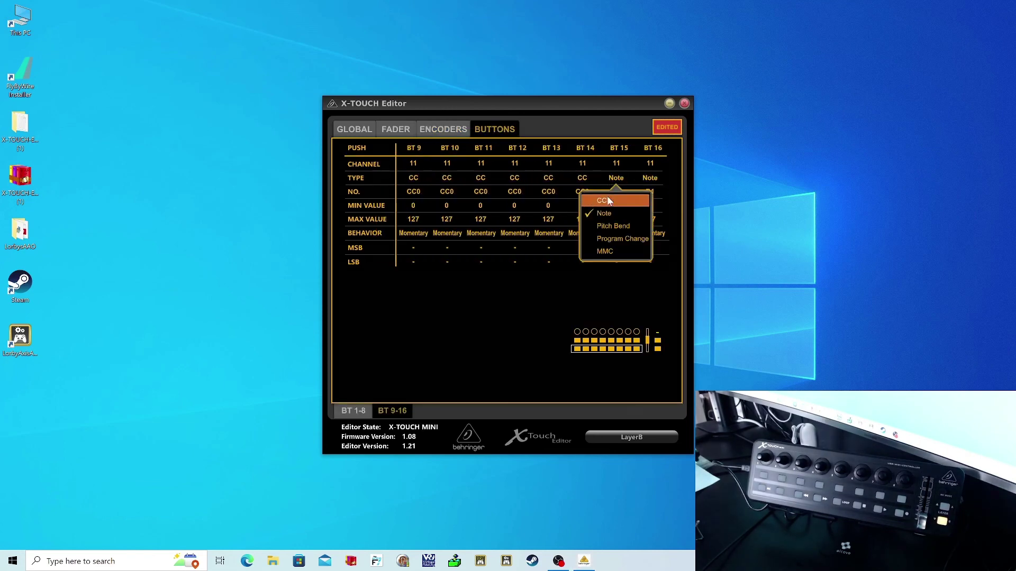
left_click(603, 200)
left_click(650, 178)
left_click(635, 200)
Number buttons 9–12 as CC59, CC60, CC61 and CC62.
left_click(413, 191)
scroll(466, 193, "down", 15)
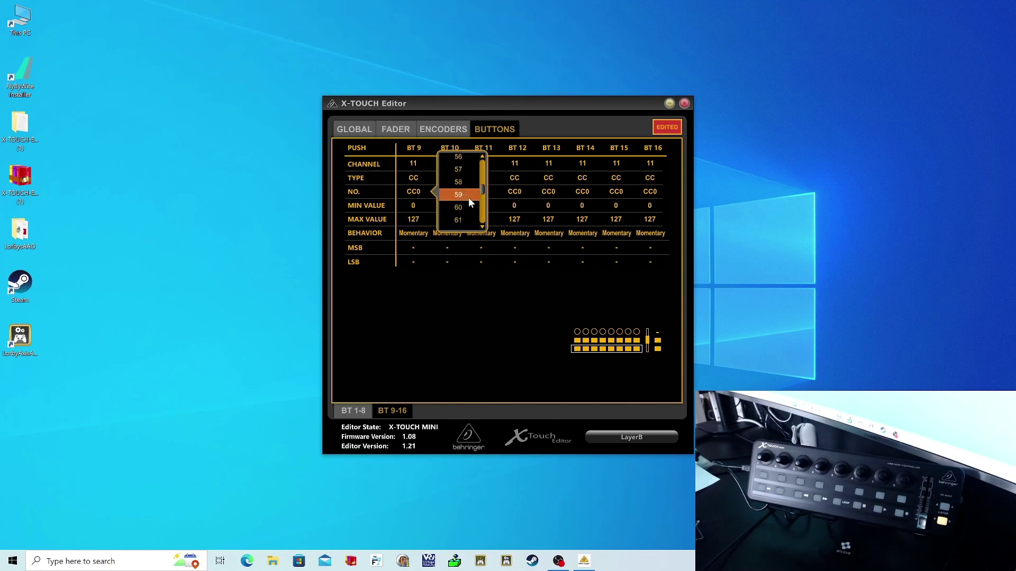
left_click(468, 198)
left_click(447, 191)
left_click(499, 183)
left_click(481, 192)
scroll(535, 195, "up", 8)
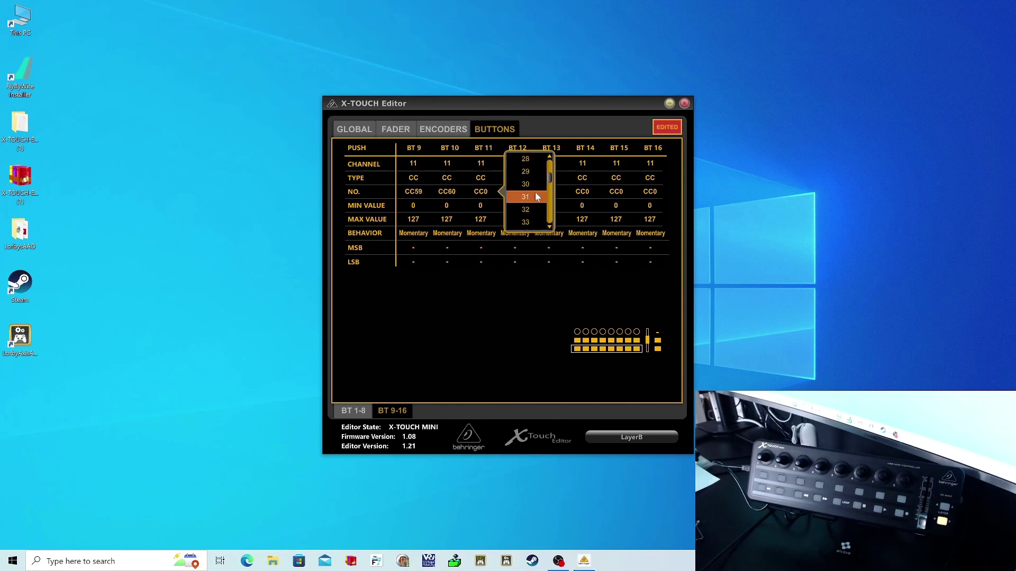
scroll(535, 197, "down", 8)
left_click(537, 220)
left_click(514, 191)
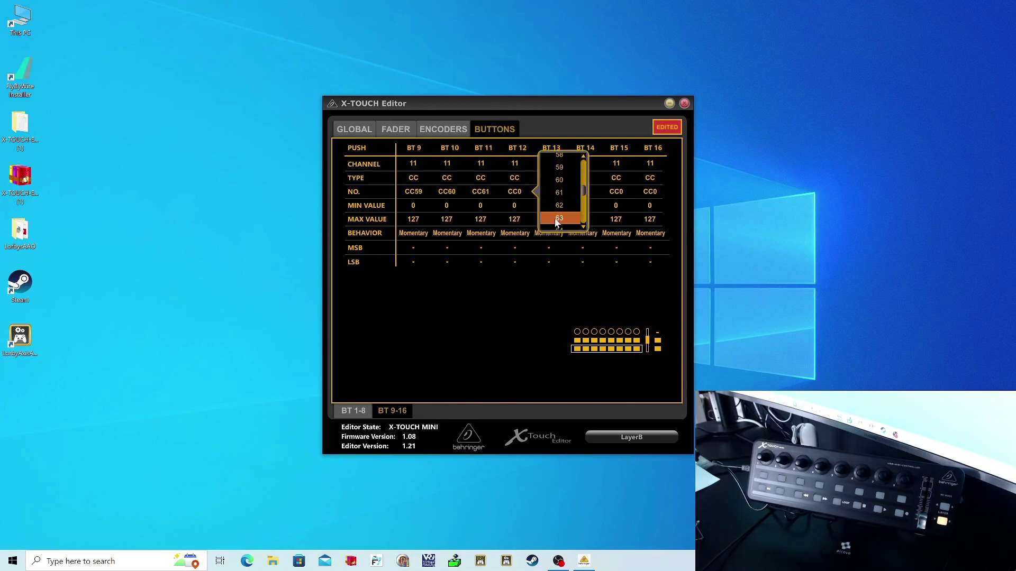
left_click(559, 205)
Number buttons 13–16 as CC63, CC64, CC65 and CC66.
left_click(548, 192)
left_click(592, 209)
left_click(582, 191)
scroll(625, 200, "down", 1)
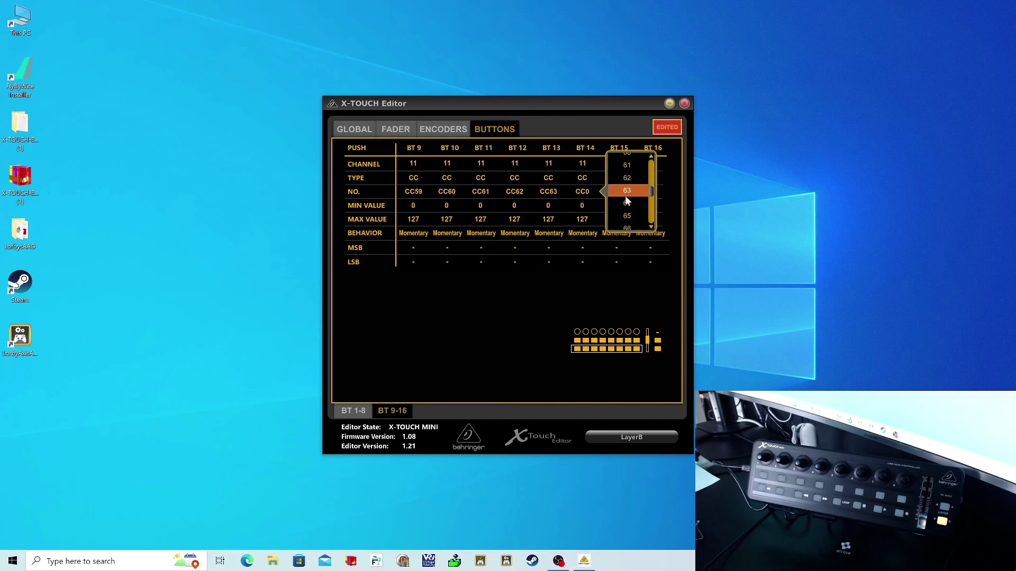
left_click(626, 203)
left_click(616, 192)
scroll(654, 189, "down", 1)
left_click(660, 192)
left_click(649, 192)
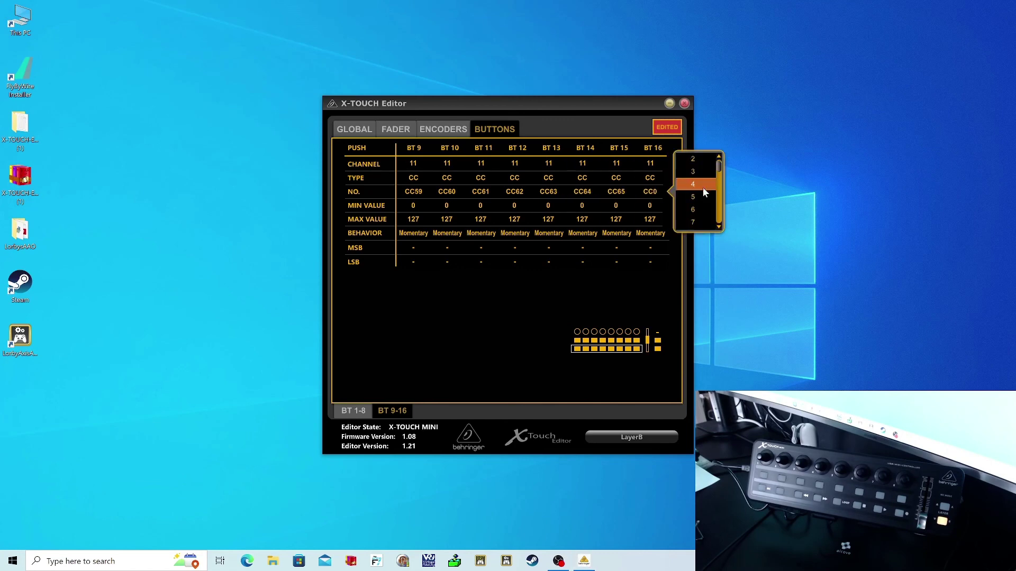
scroll(702, 192, "down", 10)
left_click(697, 189)
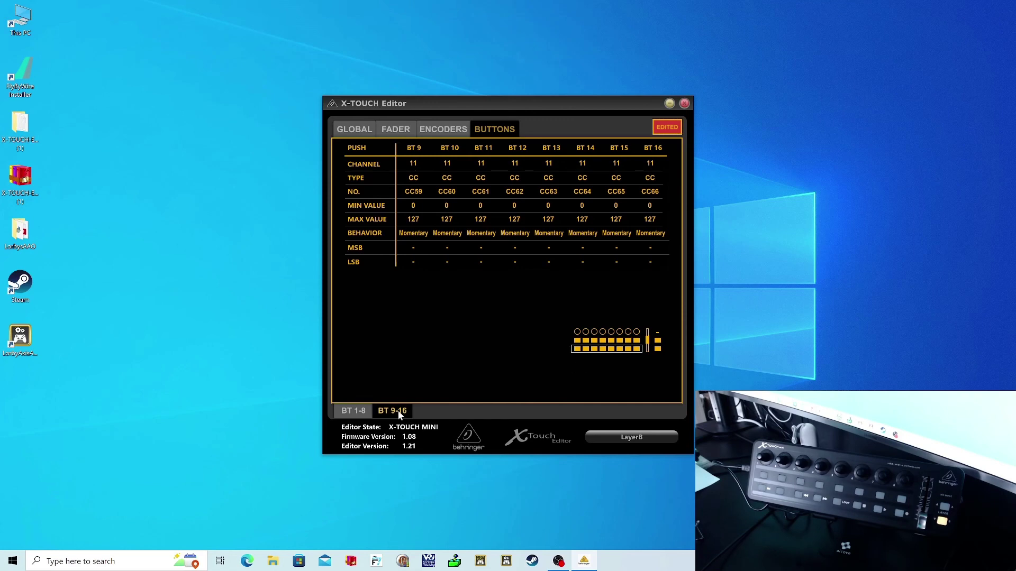
Switch buttons 1–8 from Note to CC messages.
left_click(360, 412)
left_click_drag(447, 177, 447, 200)
left_click_drag(481, 178, 514, 200)
left_click_drag(548, 177, 582, 199)
left_click_drag(617, 178, 650, 200)
Number buttons 1–4 as CC59, CC60, CC61 and CC62.
left_click(413, 191)
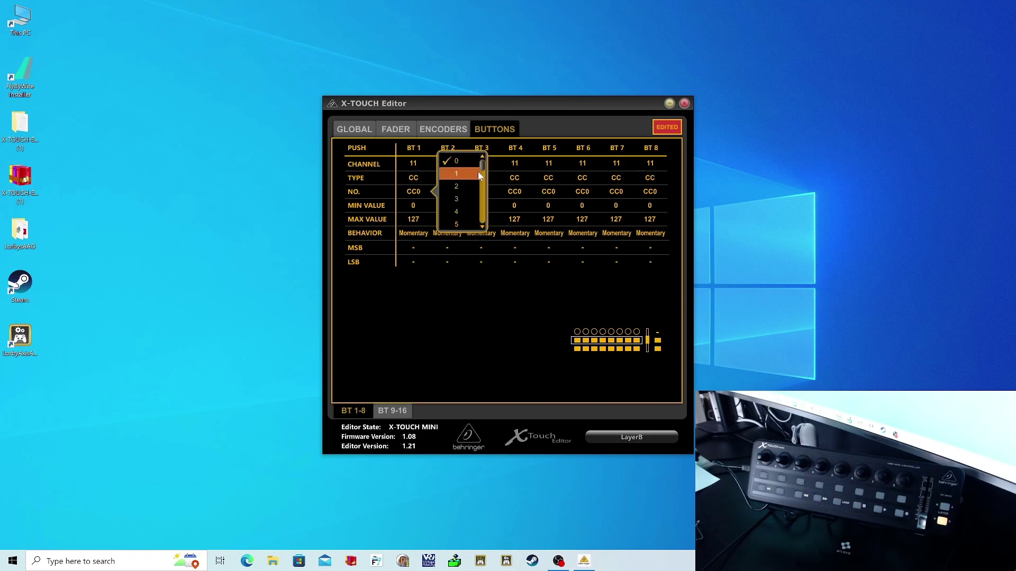
scroll(478, 171, "down", 10)
left_click(458, 192)
left_click(447, 192)
scroll(492, 191, "down", 8)
left_click(492, 191)
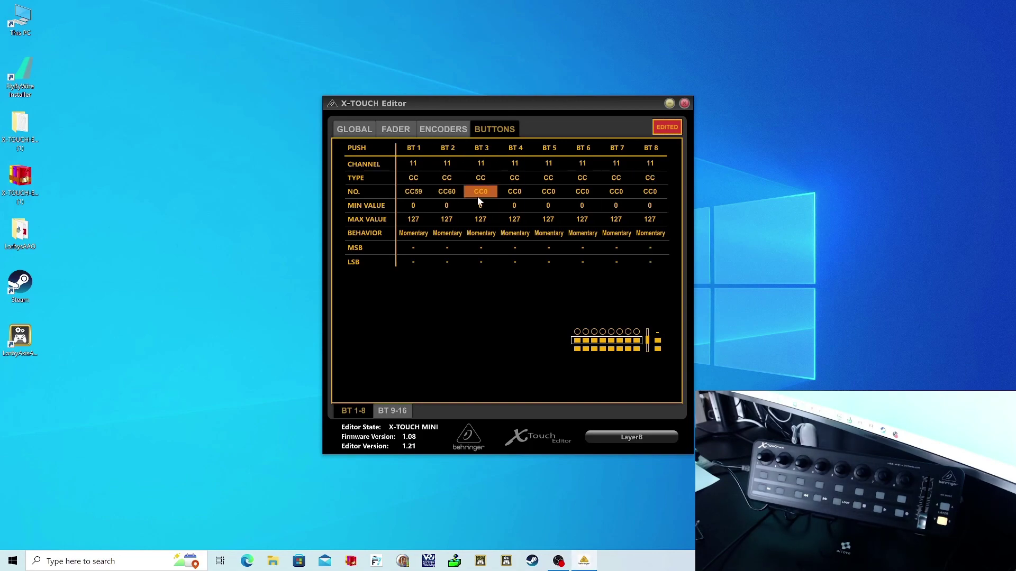
left_click(481, 192)
scroll(535, 186, "down", 15)
left_click(535, 188)
left_click(514, 192)
scroll(564, 190, "down", 15)
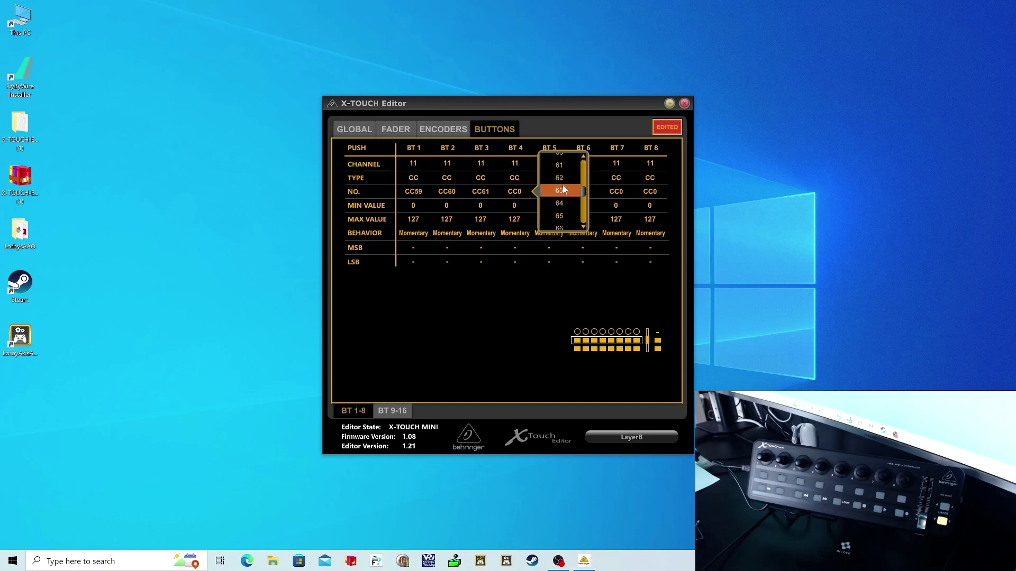
left_click(563, 189)
Number buttons 5–8 as CC63, CC64, CC65 and CC66.
left_click(565, 195)
scroll(599, 186, "down", 3)
left_click(594, 185)
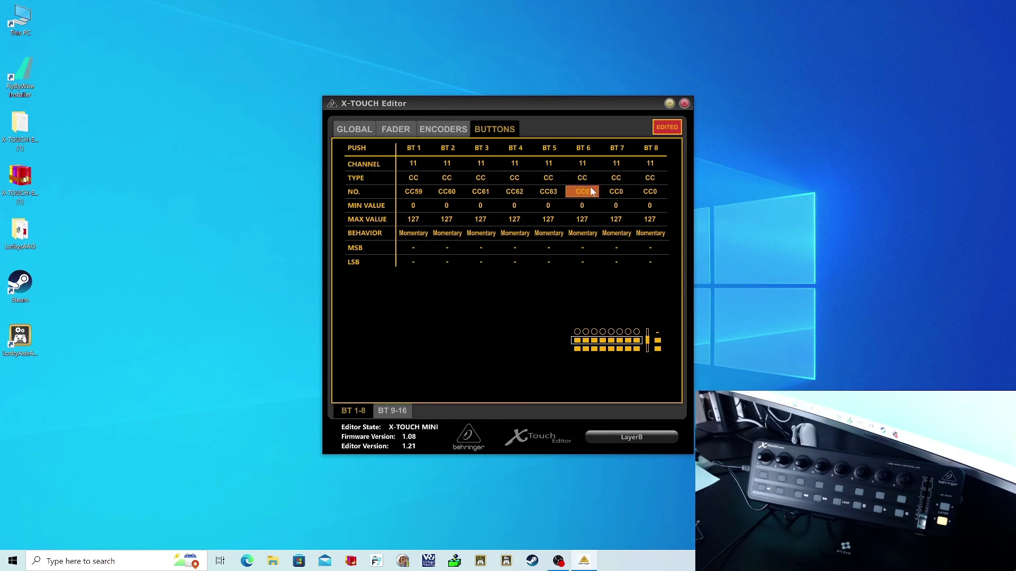
left_click(582, 192)
scroll(634, 164, "down", 3)
left_click(629, 169)
left_click(616, 191)
scroll(661, 180, "down", 3)
left_click(661, 180)
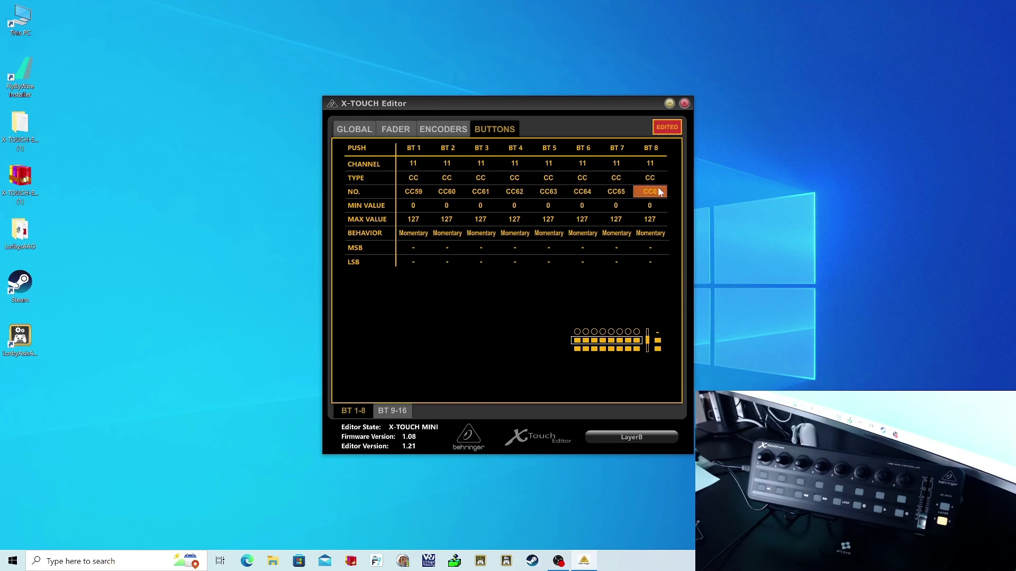
left_click(649, 191)
left_click(695, 227)
Renumber buttons 9–12 to CC67, CC68, CC69 and CC70.
left_click(392, 411)
left_click(447, 192)
left_click(470, 196)
left_click(447, 191)
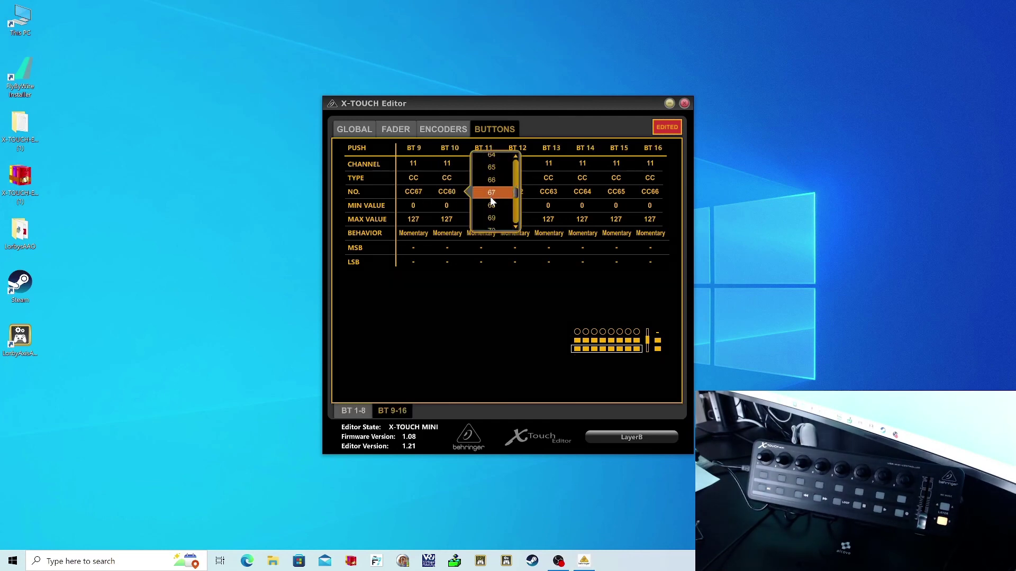
left_click(488, 198)
left_click(481, 191)
left_click(519, 200)
left_click(559, 180)
Renumber buttons 13–16 to CC71, CC72, CC73 and CC74.
left_click(548, 193)
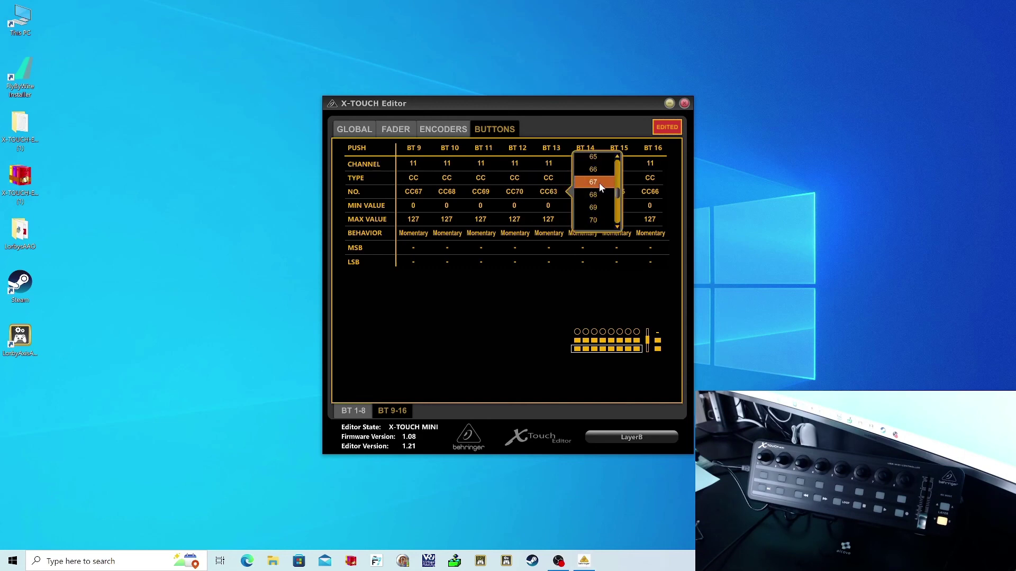
left_click(599, 182)
left_click(582, 193)
left_click(633, 182)
left_click(615, 193)
left_click(664, 185)
left_click(650, 191)
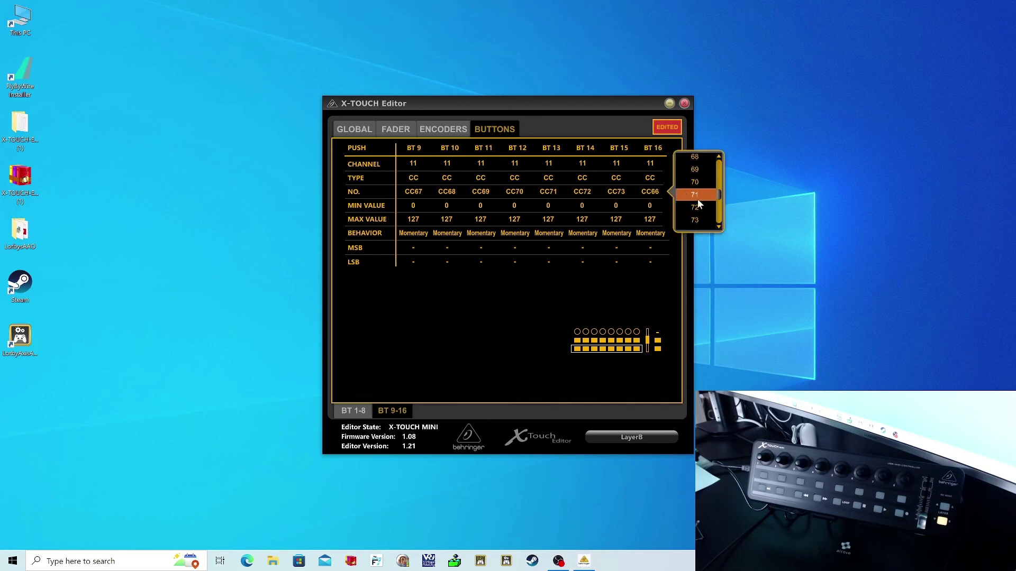
left_click(697, 198)
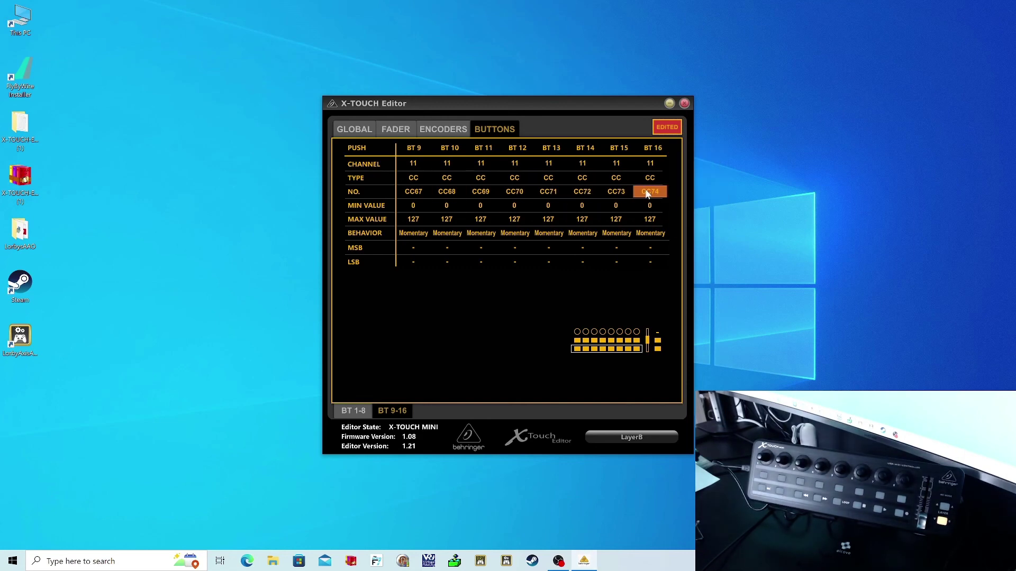
Save the Layer B preset as LayerB.bin and dump it to the device.
left_click(355, 129)
left_click(403, 174)
left_click(491, 292)
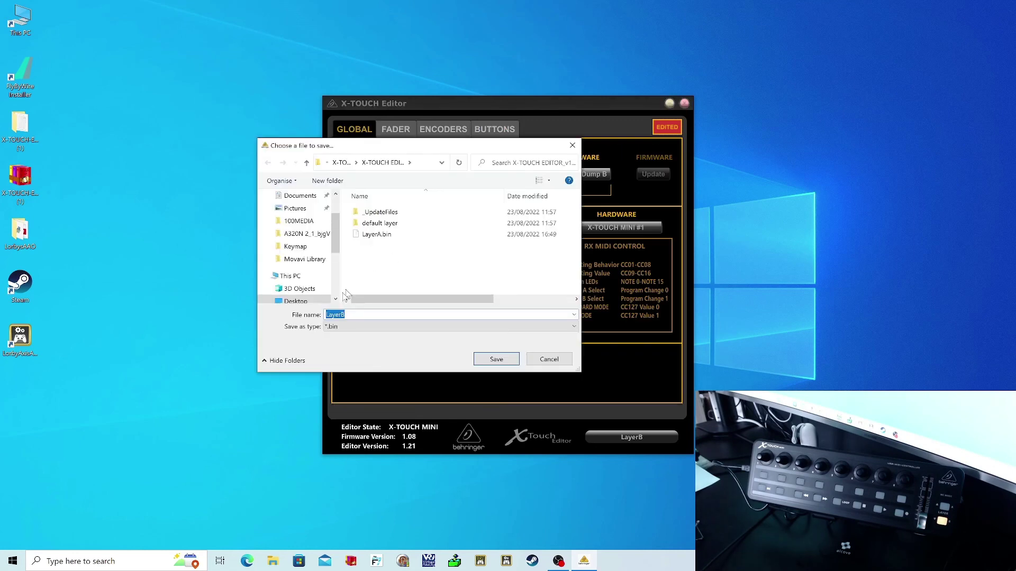
left_click(495, 359)
left_click(601, 175)
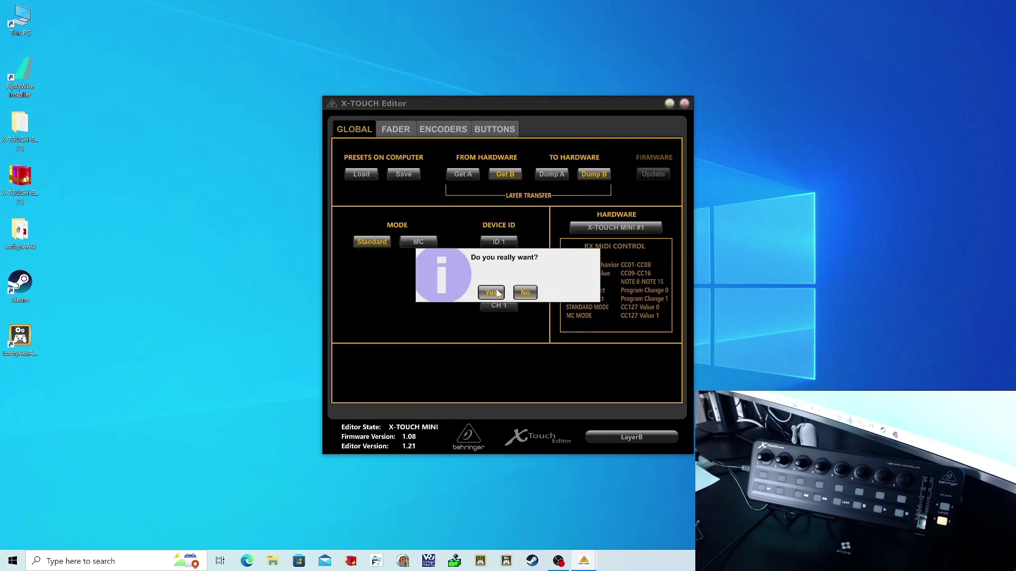
left_click(491, 293)
Fetch Layer A from the hardware and review its faders, encoders and buttons.
left_click(469, 176)
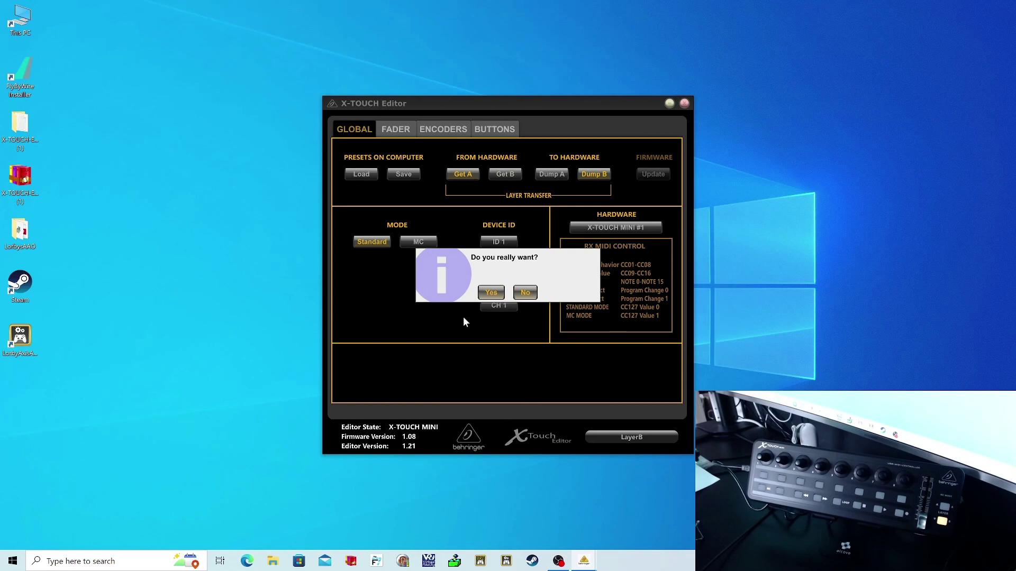
left_click(495, 291)
left_click(508, 297)
left_click(397, 130)
left_click(443, 129)
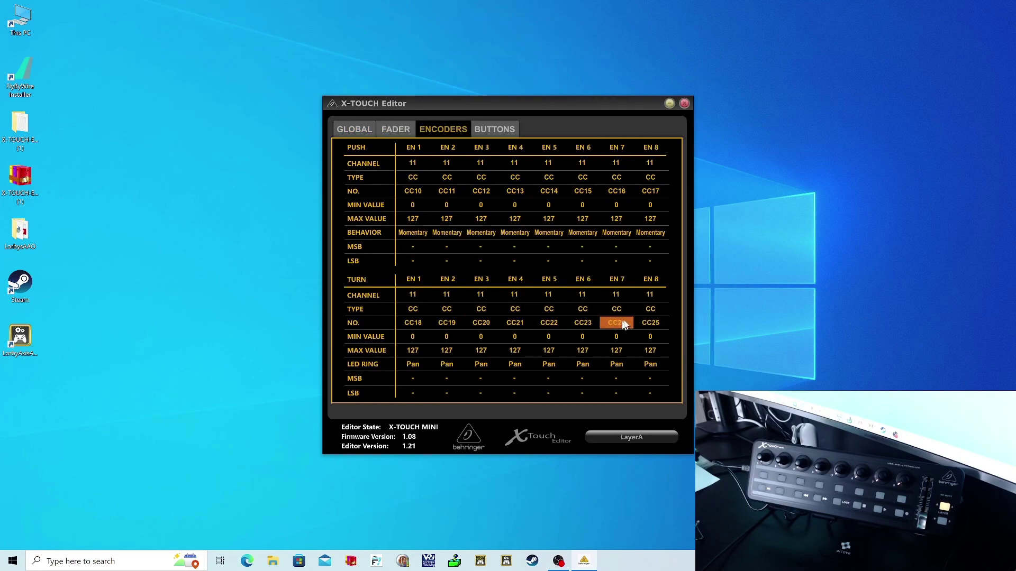
left_click(494, 129)
left_click(392, 410)
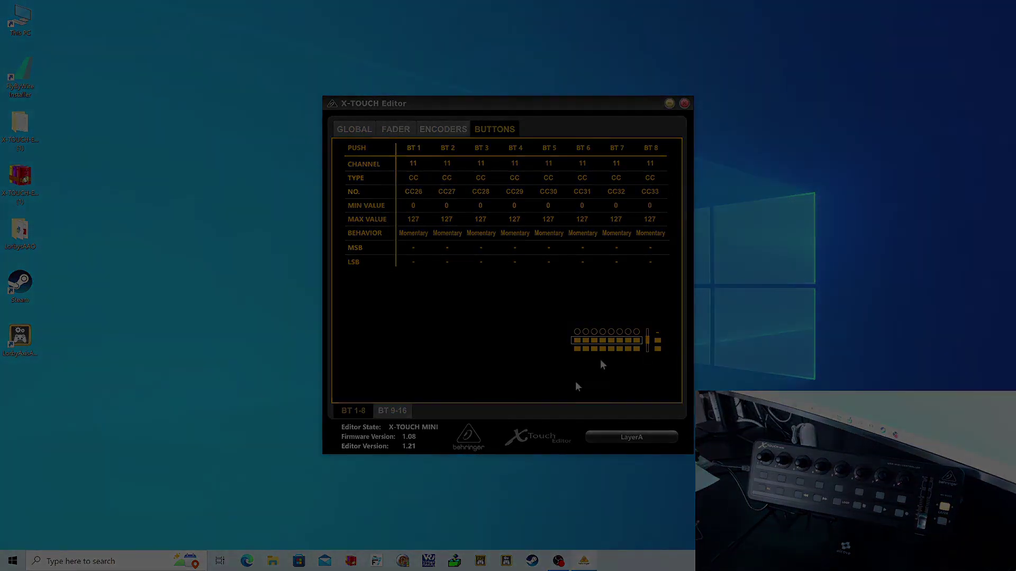